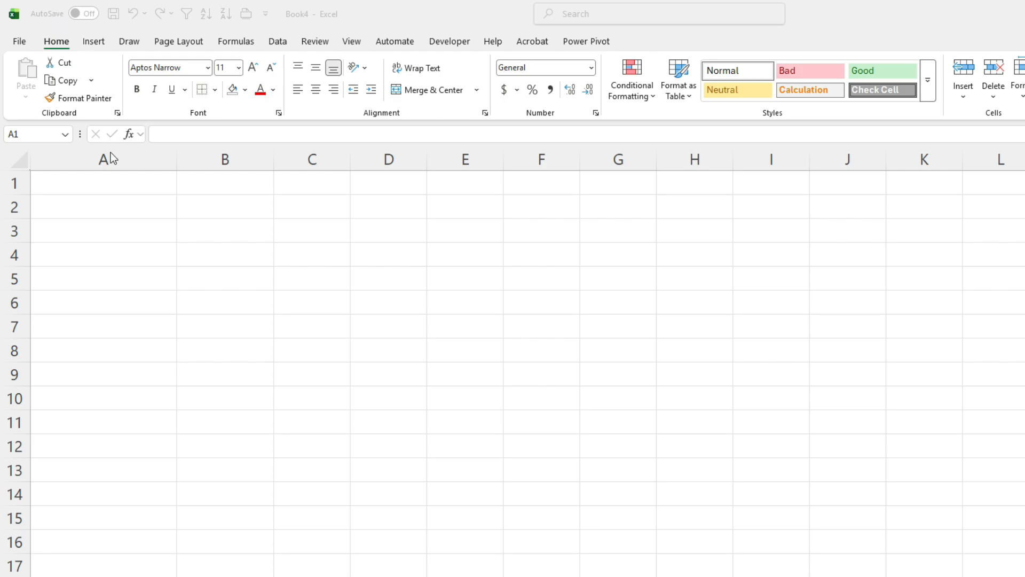
# - Enter the label Loan Amount in cell A1 and the value 50,000 in B1
pyautogui.click(113, 186)
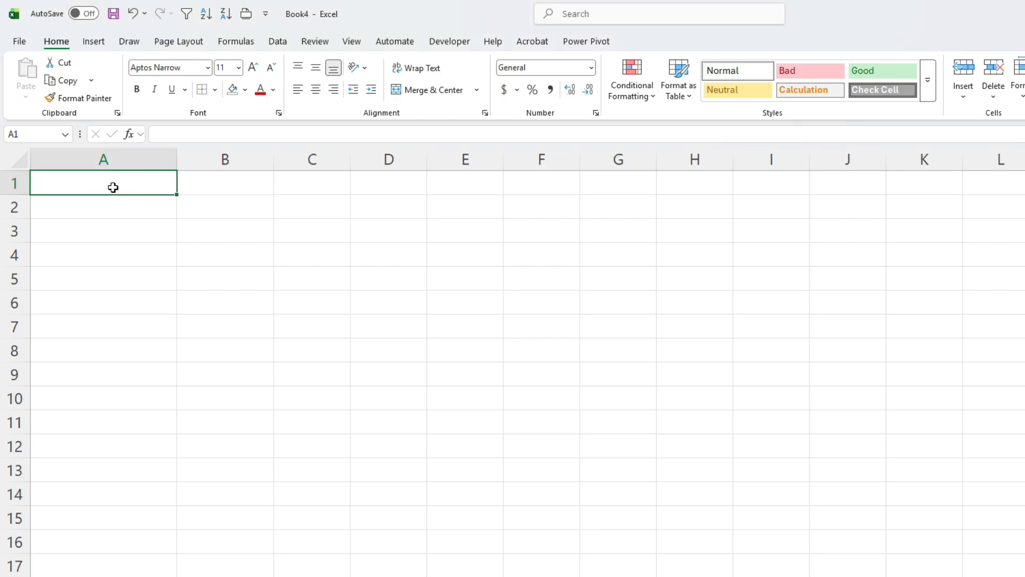
pyautogui.write('Loan Amount')
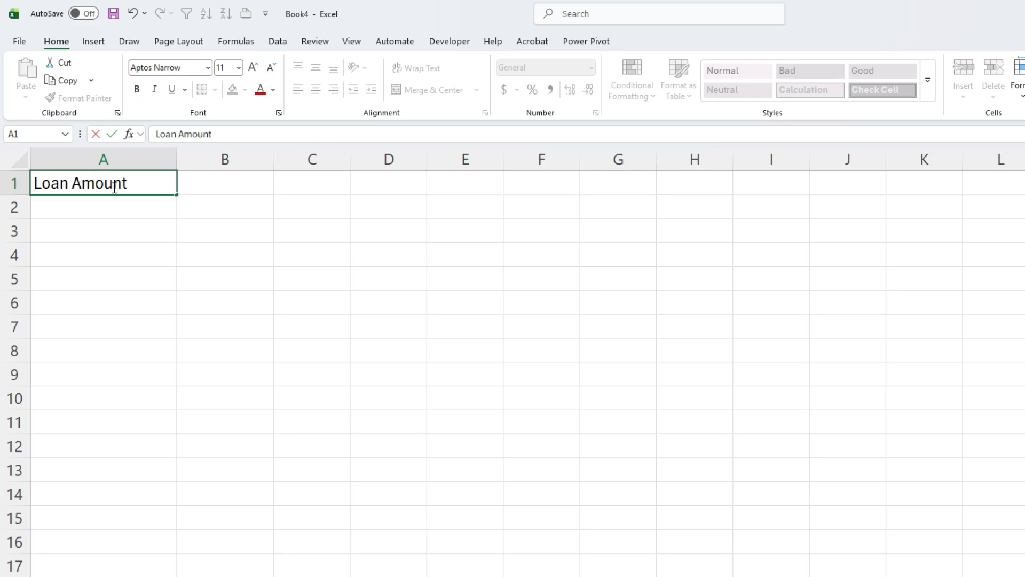
pyautogui.press('Tab')
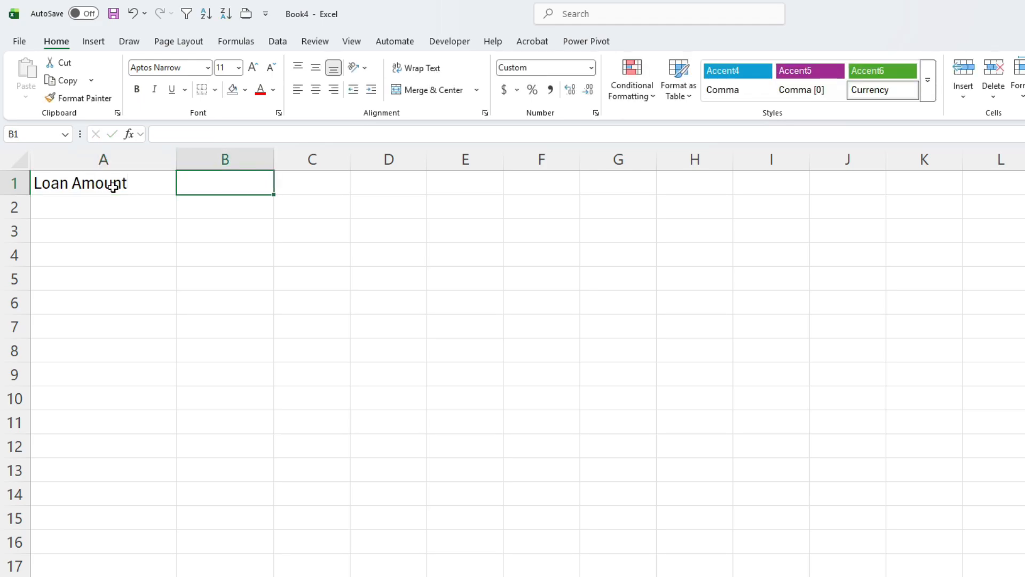
pyautogui.write('50,000')
pyautogui.press('Return')
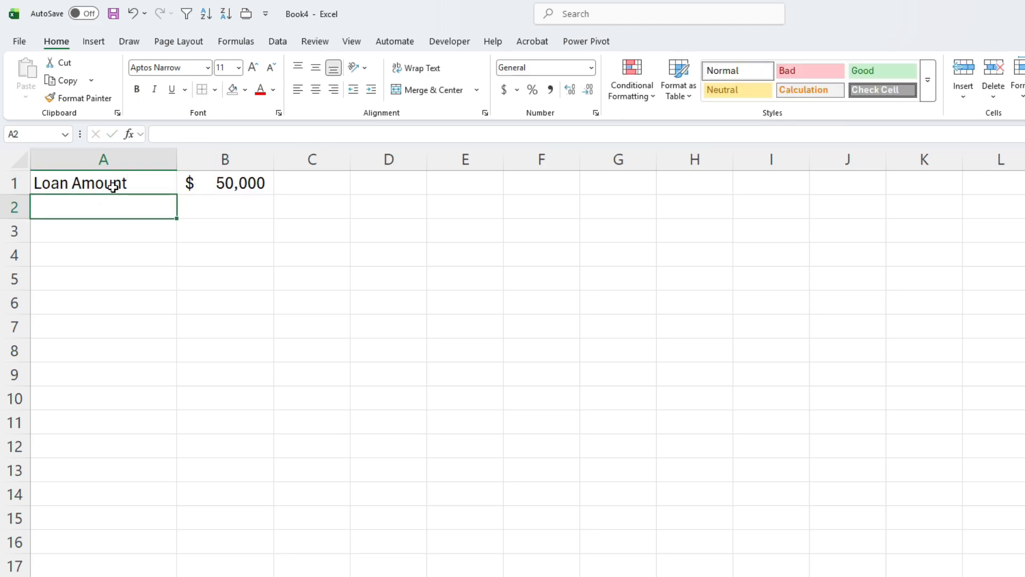
# - Enter Interest Rate with 5.25% in A2:B2, and Years with 3 in A3:B3
pyautogui.write('Interest Rate')
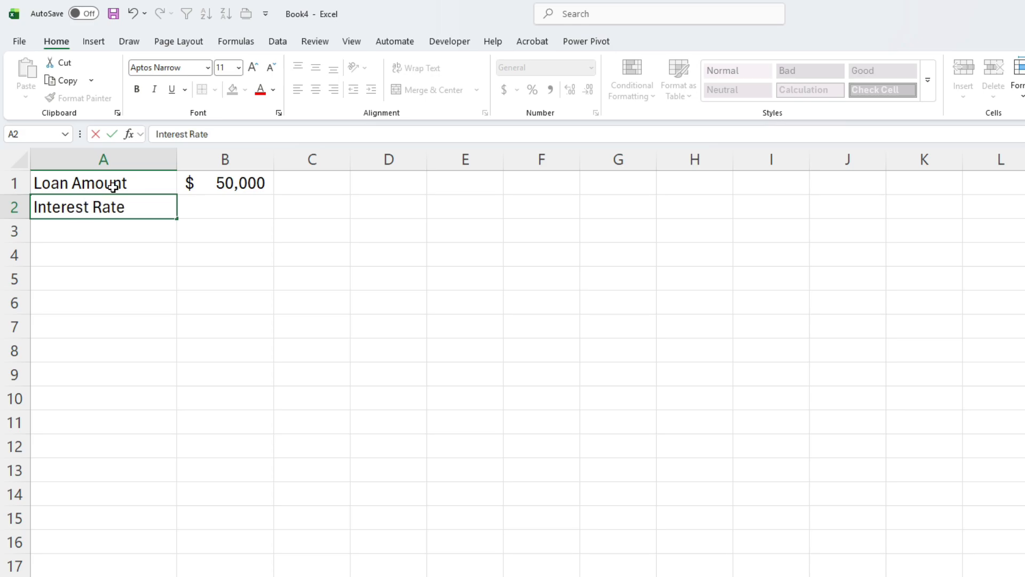
pyautogui.press('Tab')
pyautogui.write('5.25')
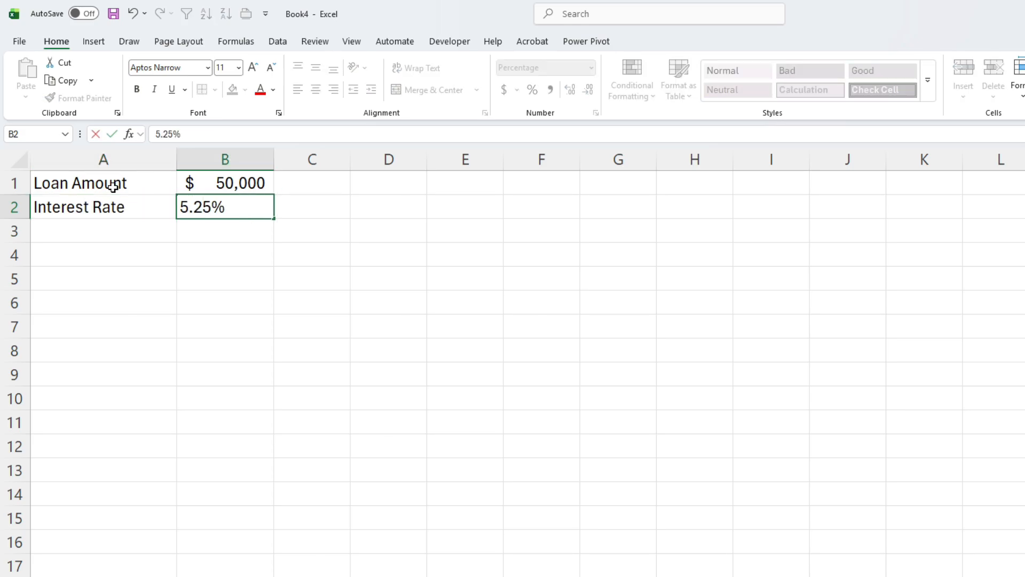
pyautogui.press('Return')
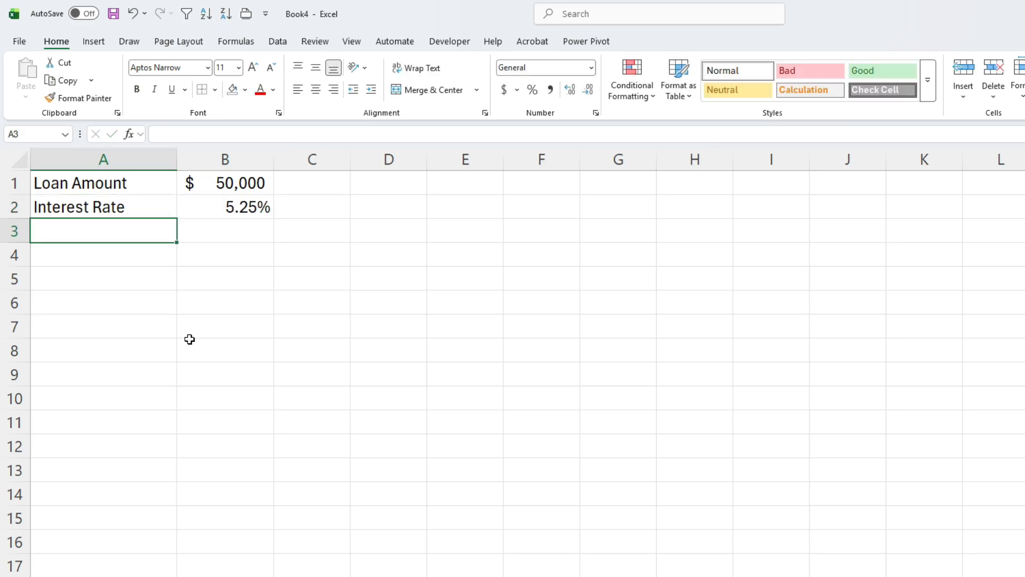
pyautogui.write('Years')
pyautogui.press('Tab')
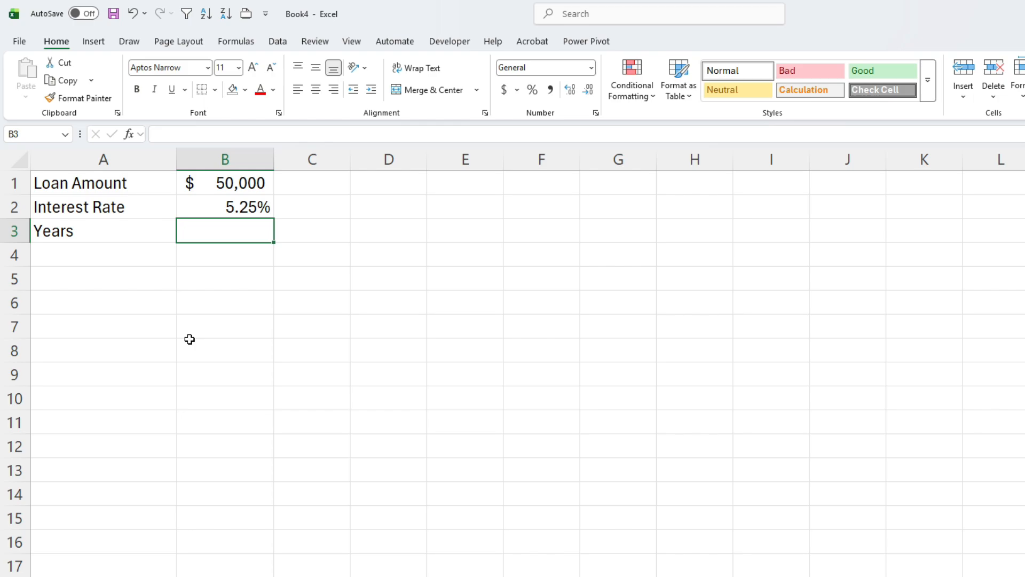
pyautogui.write('3')
pyautogui.press('Return')
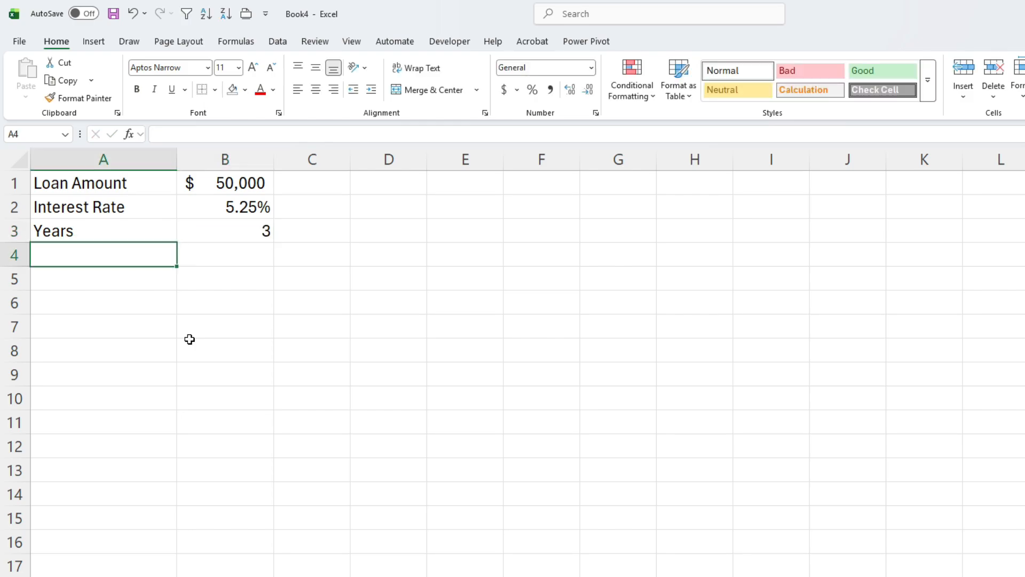
# - Add the label Payments per Year in A4 with the value 12 in B4
pyautogui.write('Payments per')
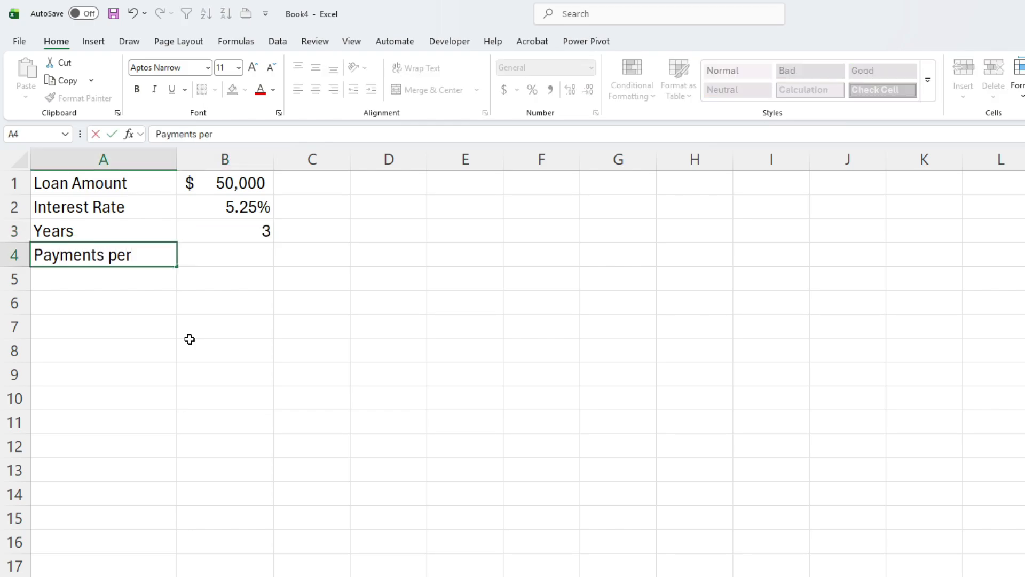
pyautogui.write(' Year')
pyautogui.press('Tab')
pyautogui.write('12')
pyautogui.press('Return')
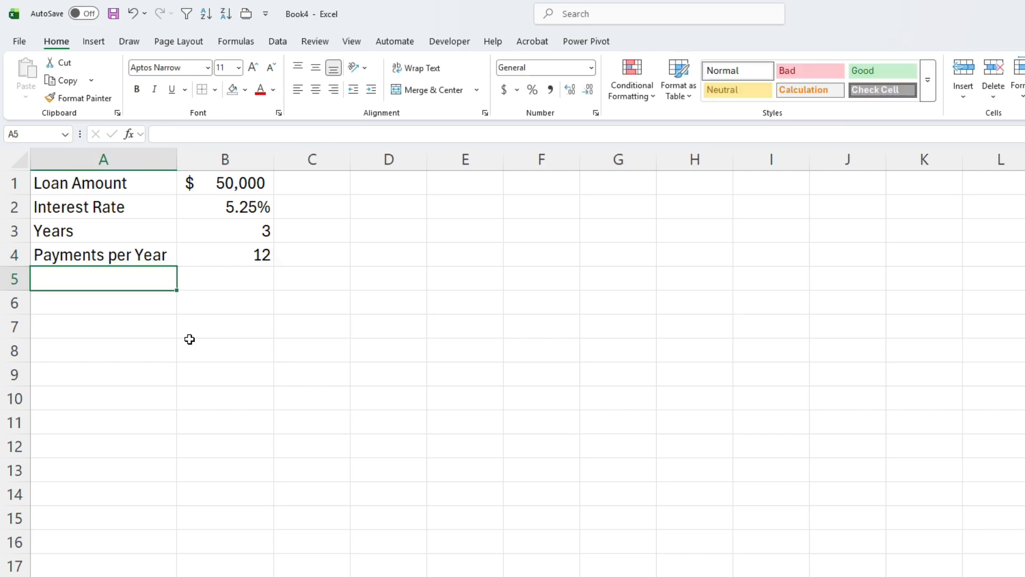
# - Add the label Balloon Payment in A5 with the value 5,000 in B5
pyautogui.write('Ba')
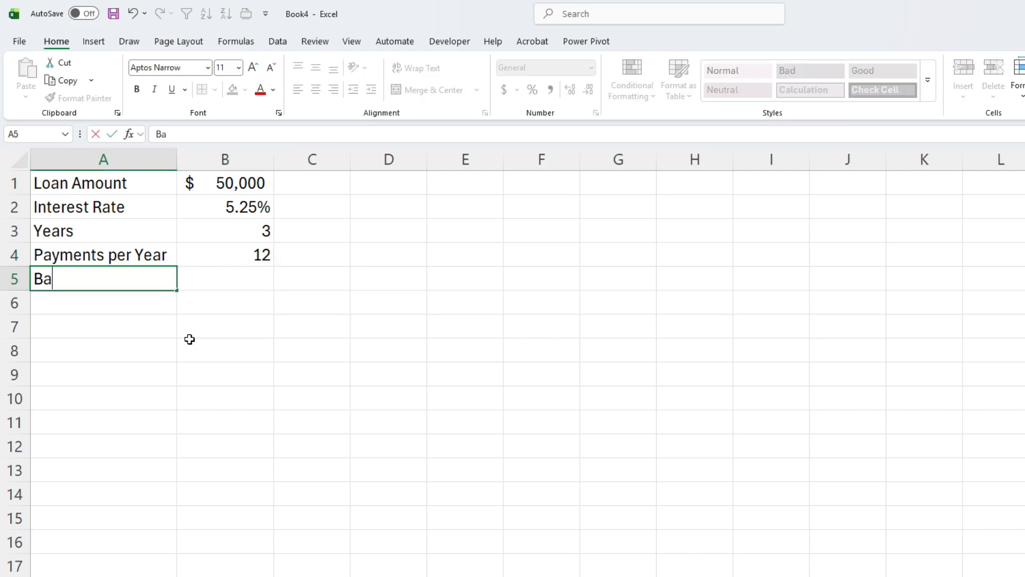
pyautogui.write('lloon Payment')
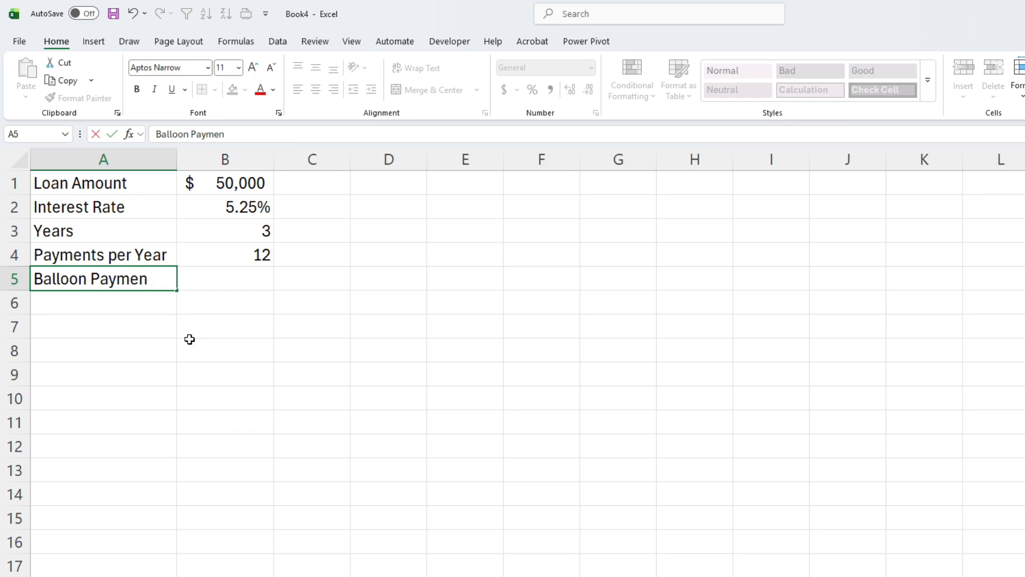
pyautogui.press('Tab')
pyautogui.write('5,00')
pyautogui.write('00')
pyautogui.press('Return')
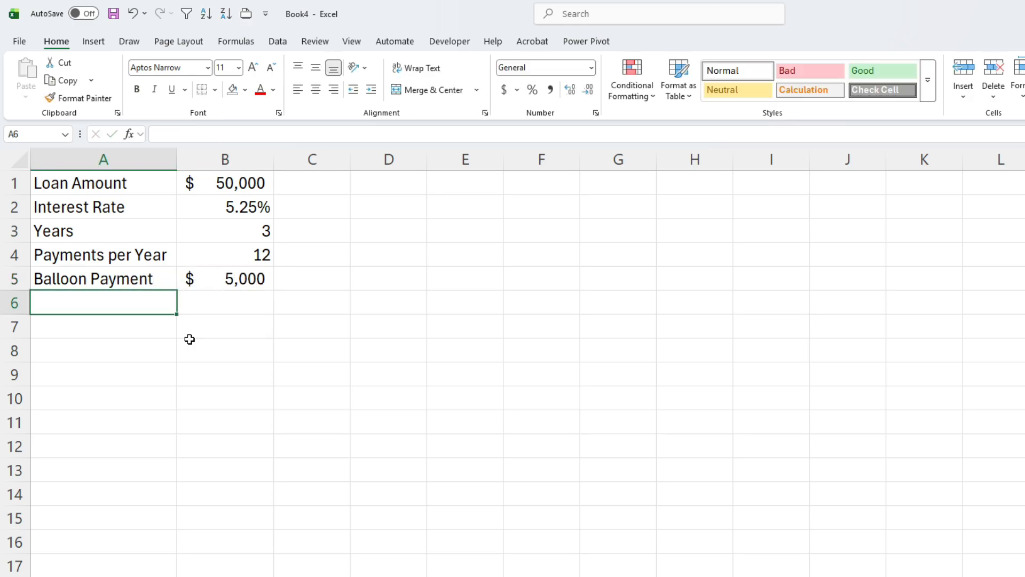
# - Leave row 6 blank and enter the label Monthly Payment in cell A7
pyautogui.press('Return')
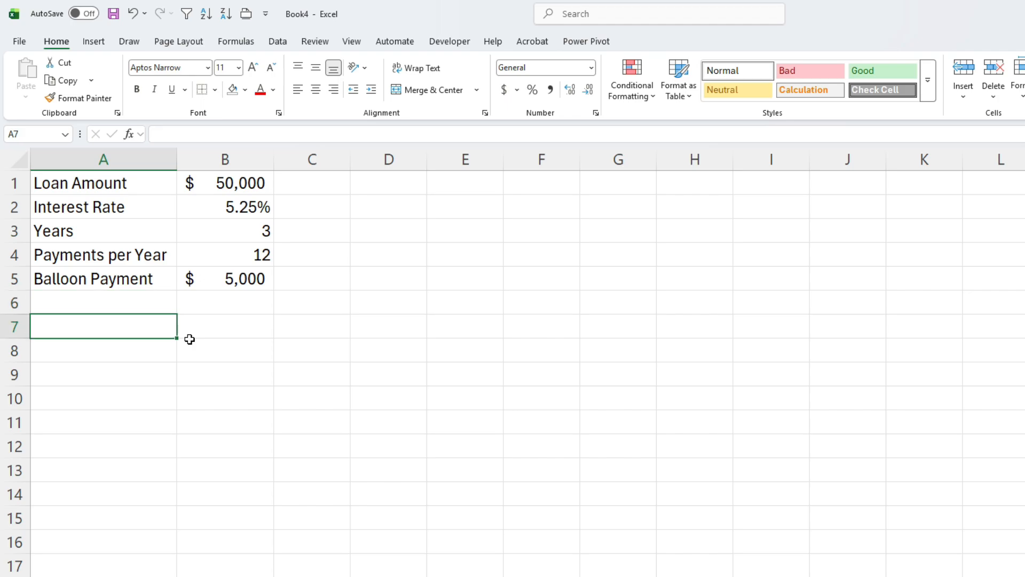
pyautogui.write('Mon')
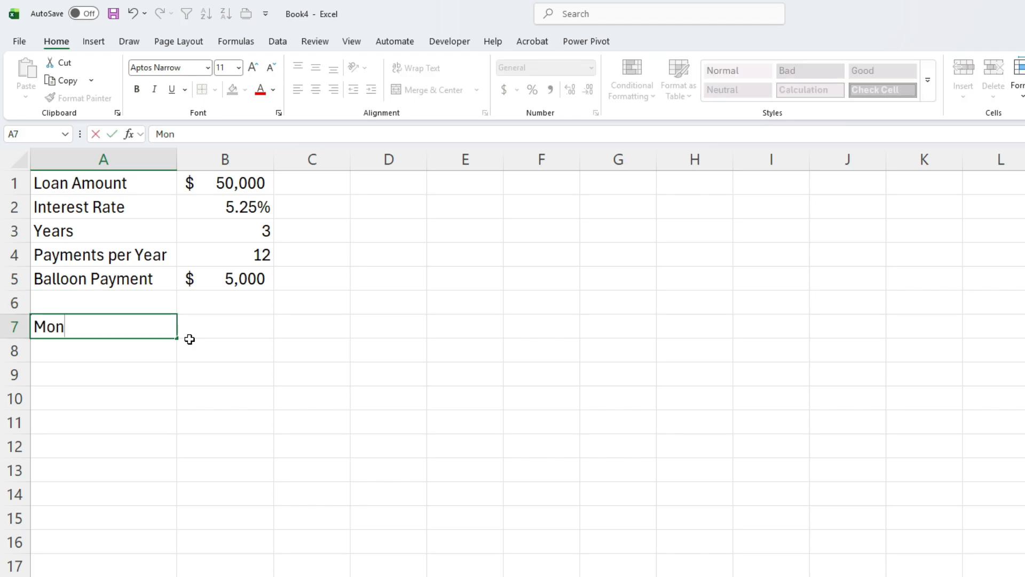
pyautogui.write('thly Payment')
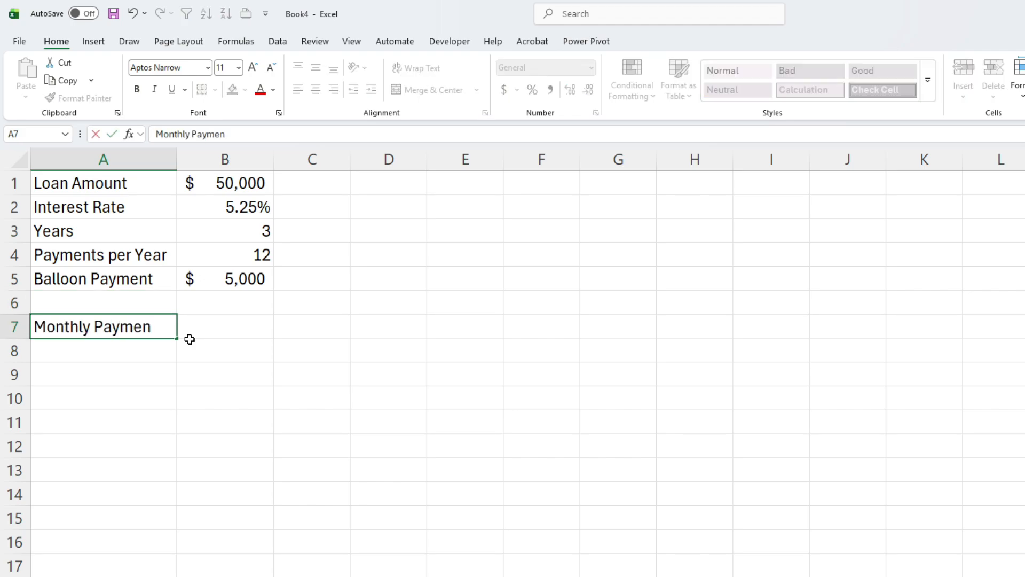
pyautogui.press('Tab')
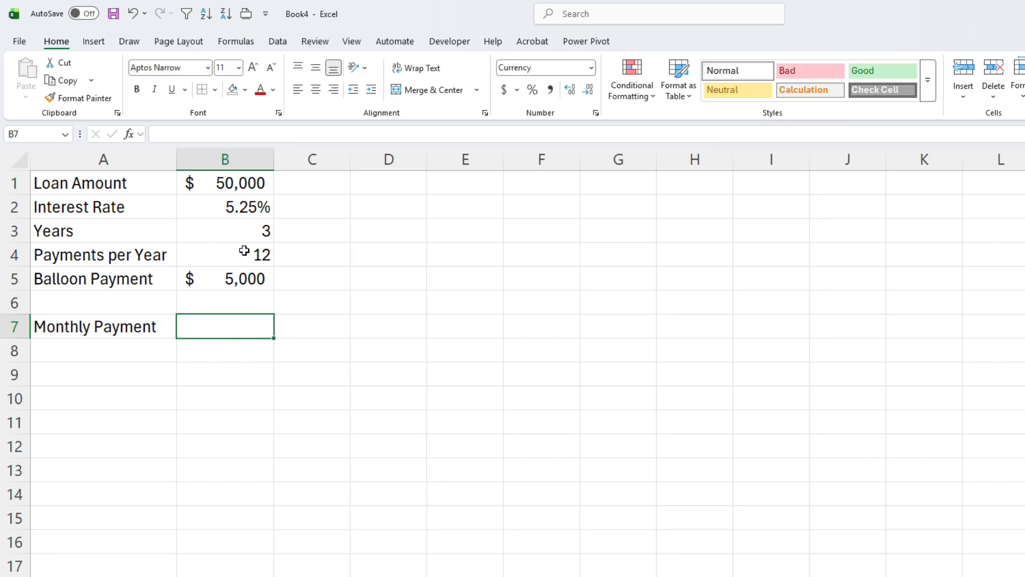
# - Format the input cells B1:B5 with a yellow fill and all borders
pyautogui.moveTo(250, 181); pyautogui.dragTo(273, 277)
pyautogui.click(244, 90)
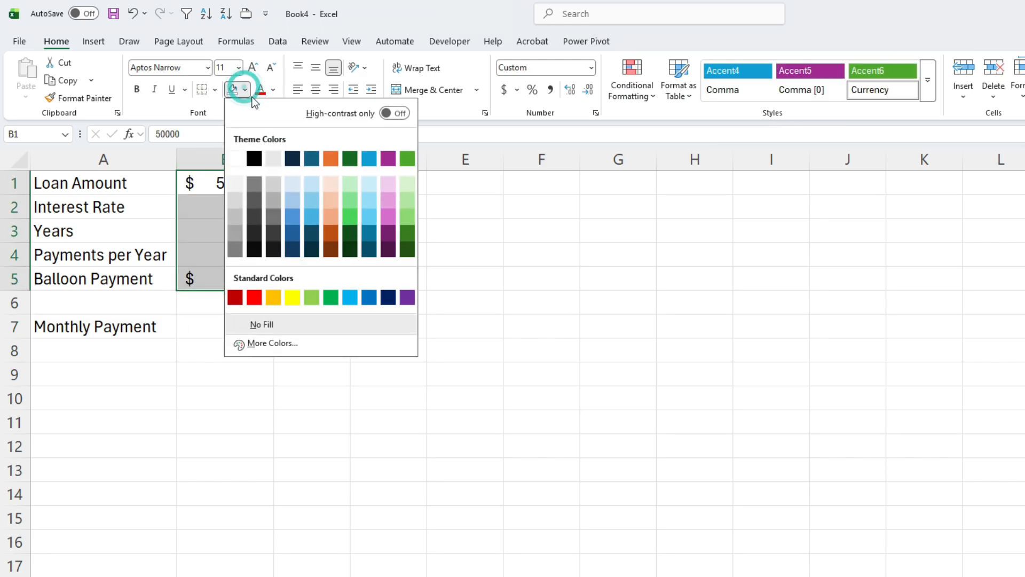
pyautogui.click(292, 297)
pyautogui.click(215, 90)
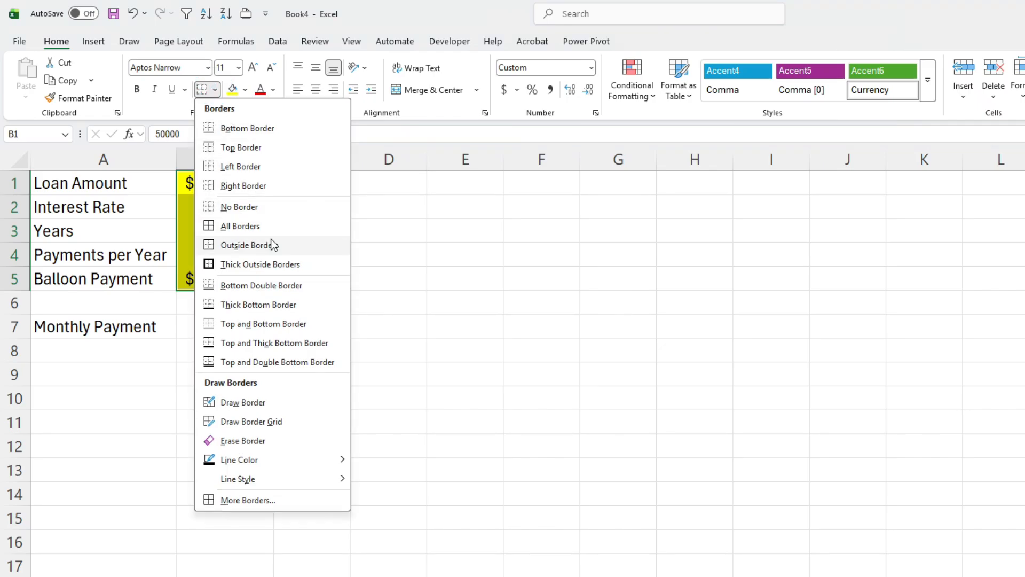
pyautogui.click(266, 225)
# - Give the Monthly Payment result cell B7 a light gray fill
pyautogui.click(237, 323)
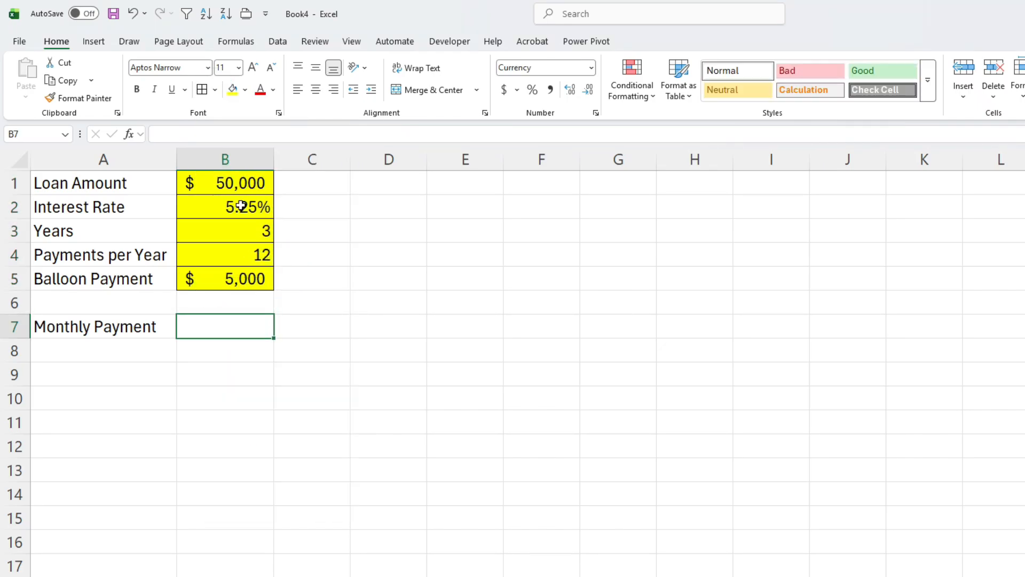
pyautogui.click(245, 89)
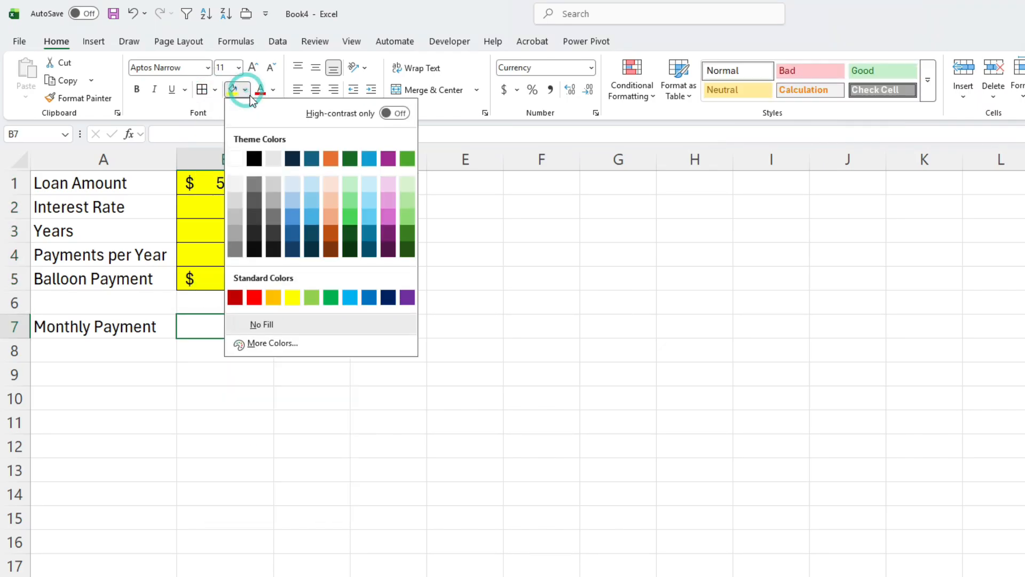
pyautogui.click(236, 201)
# - Start a PMT formula in B7 with the rate argument B2/B4, the interest rate divided by payments per year
pyautogui.click(238, 323)
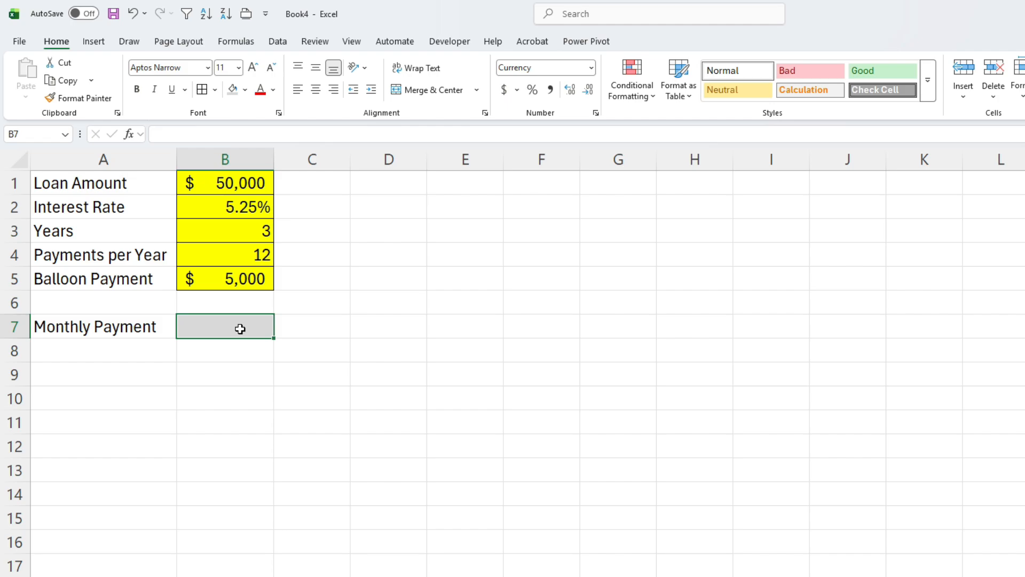
pyautogui.write('=')
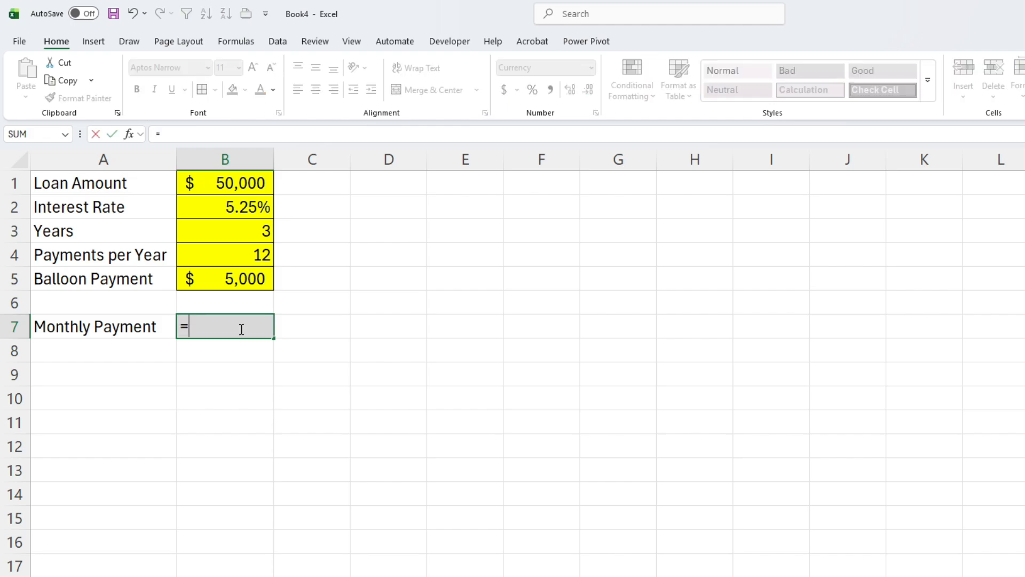
pyautogui.write('pmt')
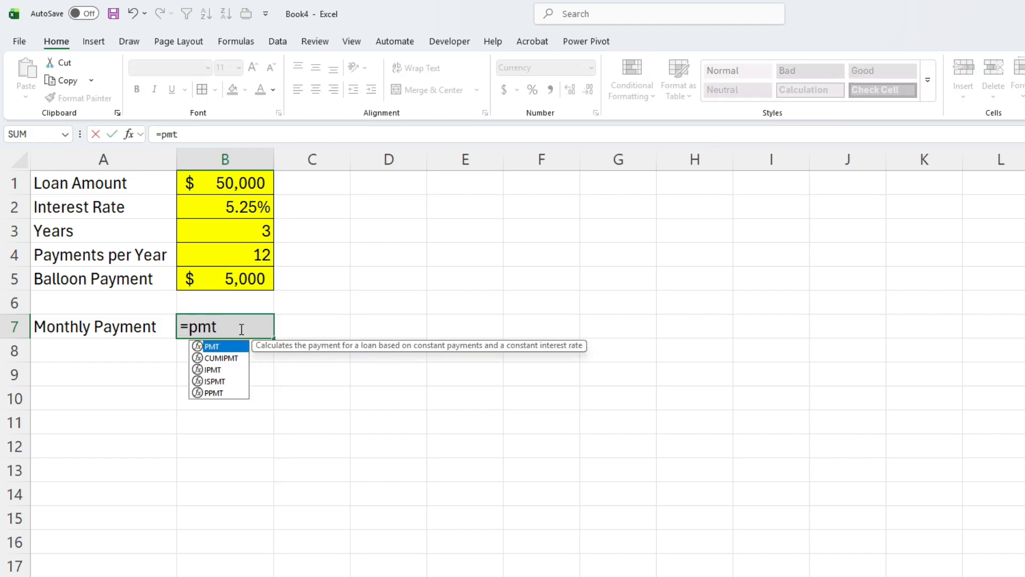
pyautogui.press('Tab')
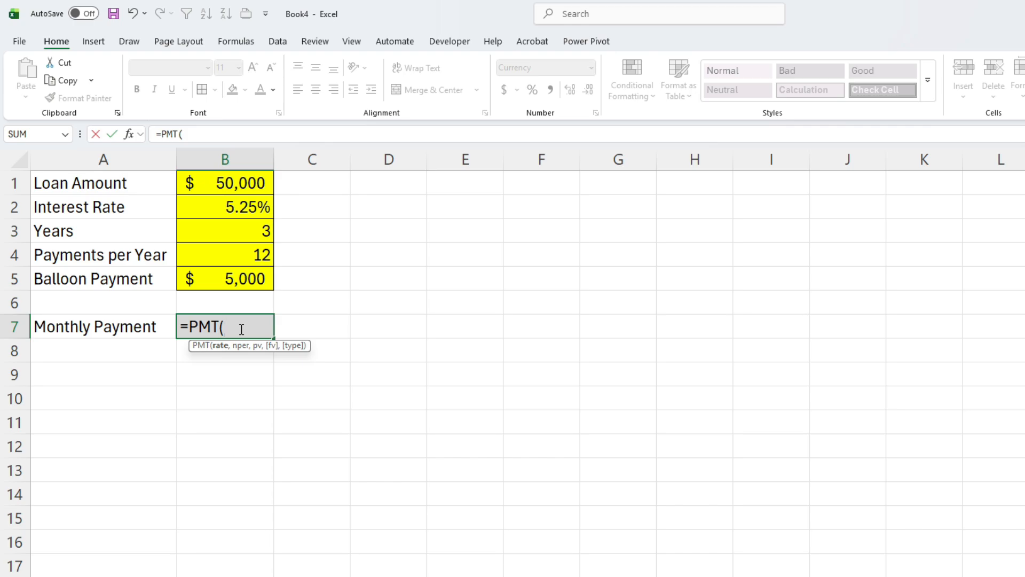
pyautogui.click(204, 208)
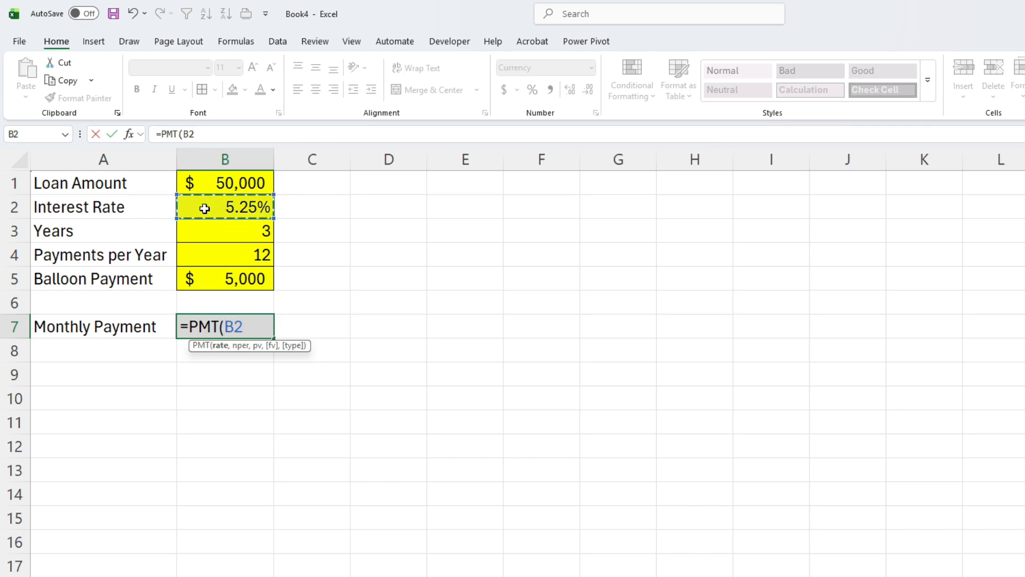
pyautogui.write('/')
pyautogui.click(216, 255)
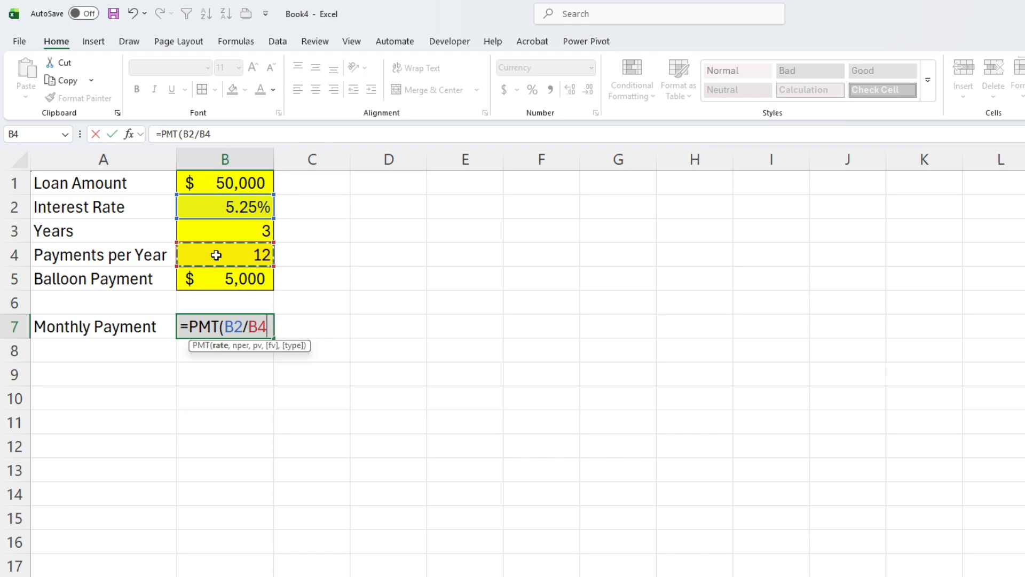
# - Add B4*B3, payments per year times years, as the nper argument of the PMT formula
pyautogui.write(',')
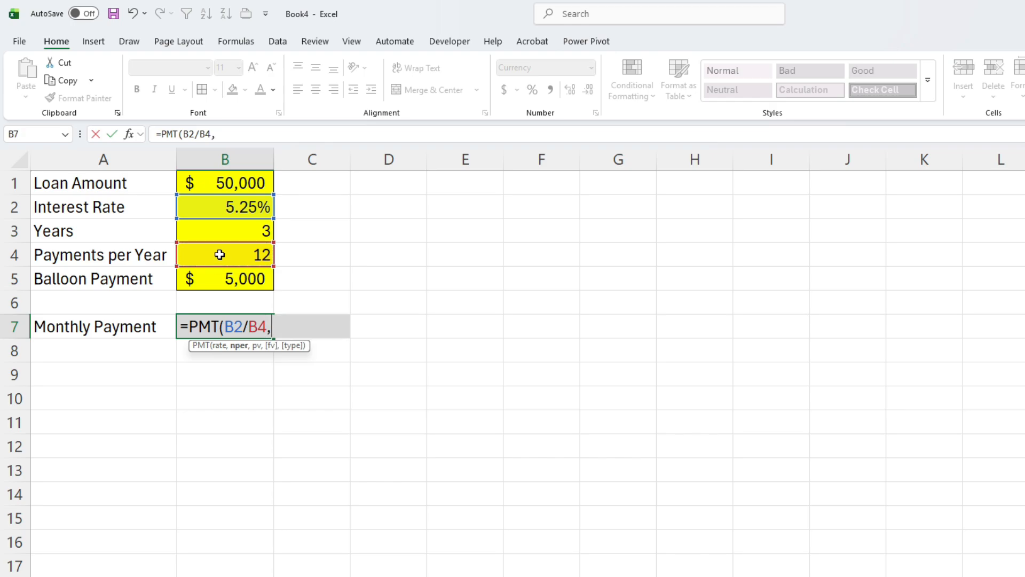
pyautogui.click(218, 255)
pyautogui.write('*')
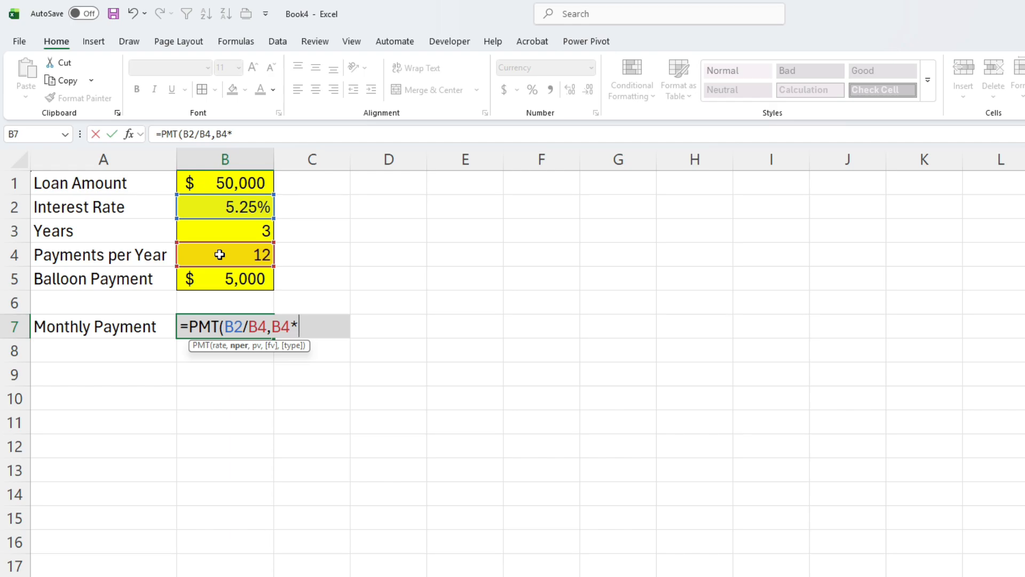
pyautogui.click(212, 232)
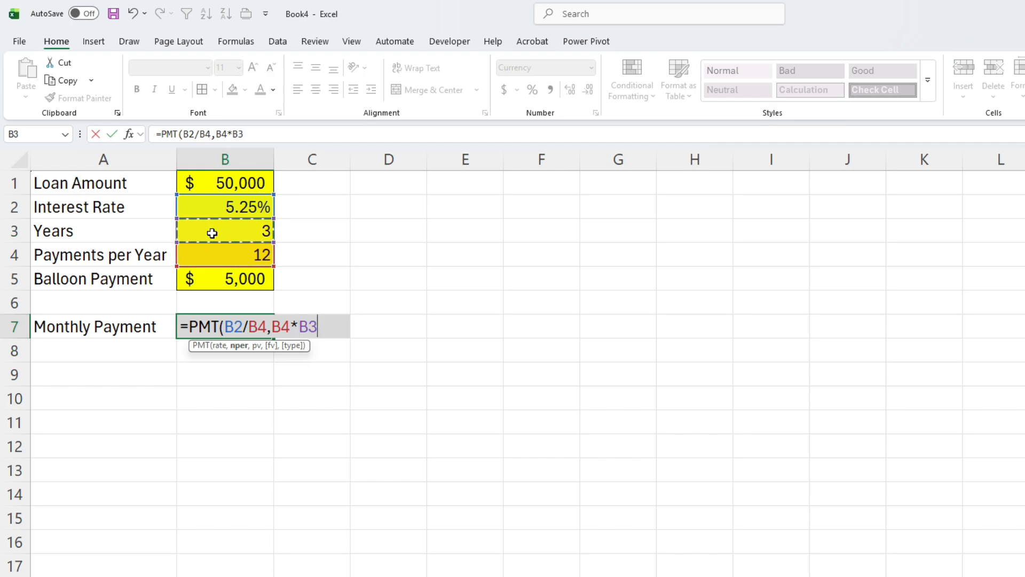
# - Complete the PMT formula in B7 with -B1, the negative loan amount, as pv and B5, the balloon payment, as fv
pyautogui.write(',')
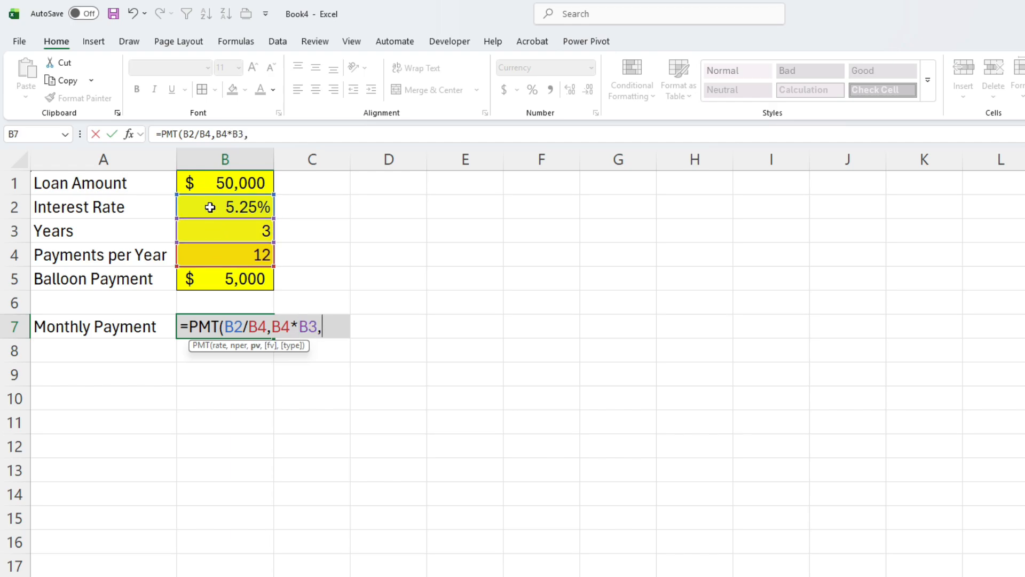
pyautogui.write('-')
pyautogui.click(203, 187)
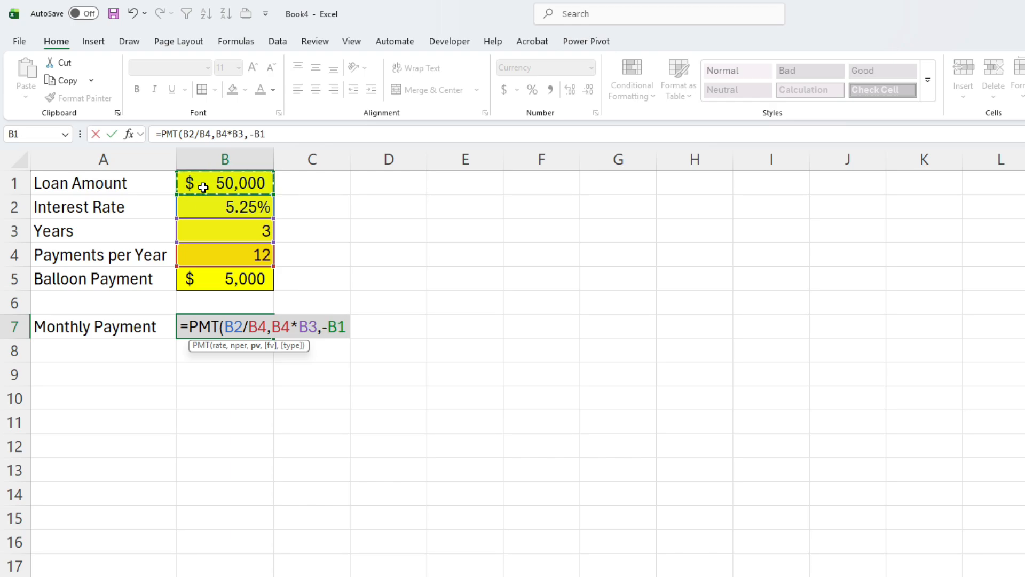
pyautogui.write(',')
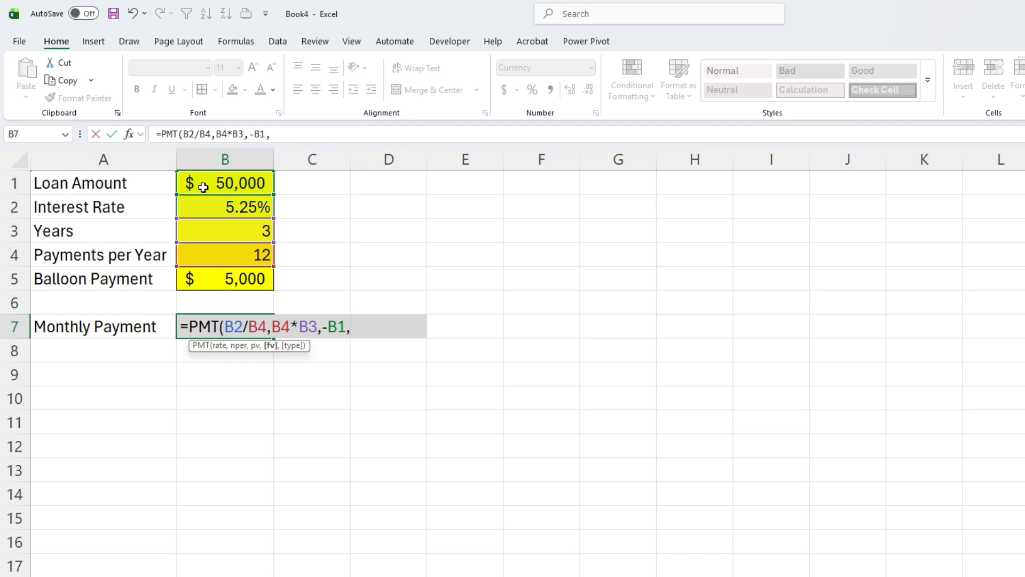
pyautogui.click(233, 281)
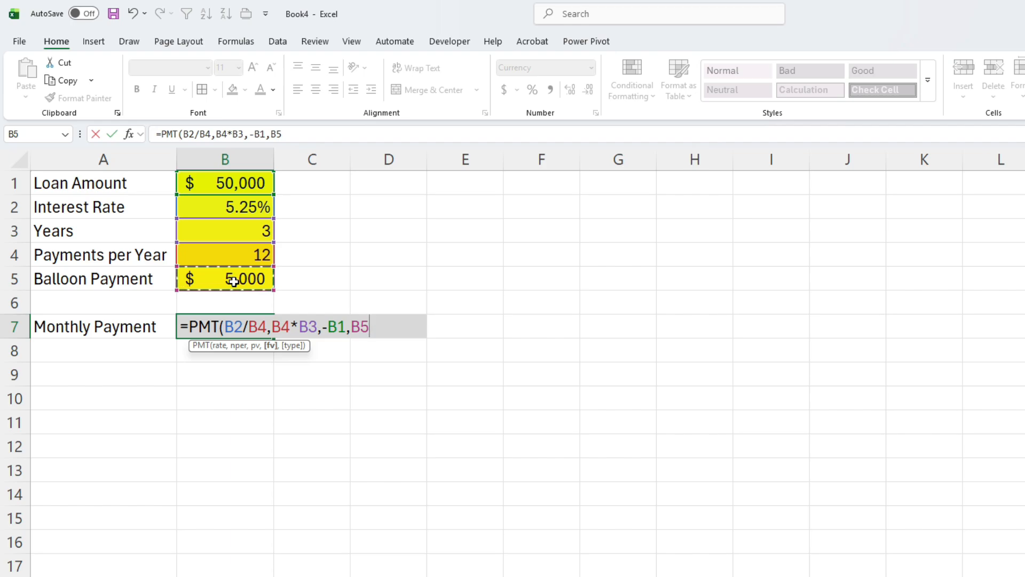
pyautogui.write(')')
pyautogui.press('Return')
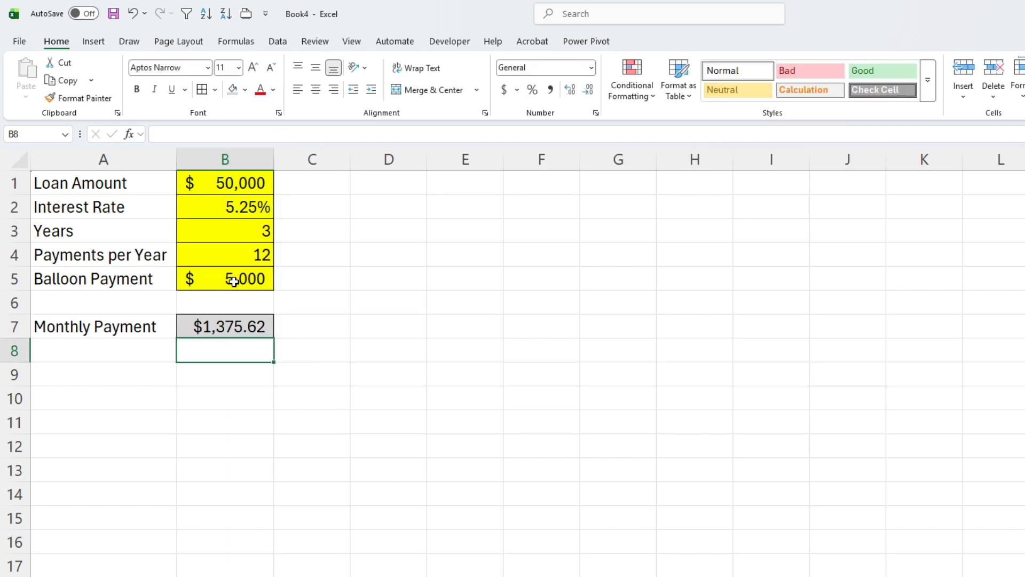
pyautogui.press('Up')
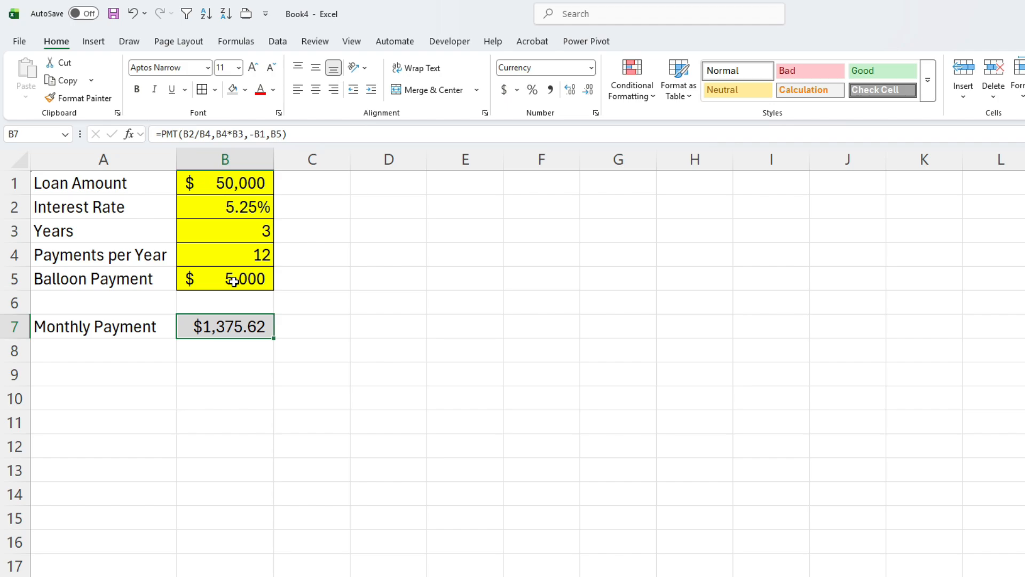
# - Try balloon payments of 6000 and 10000 in cell B5 to test the calculator
pyautogui.click(233, 281)
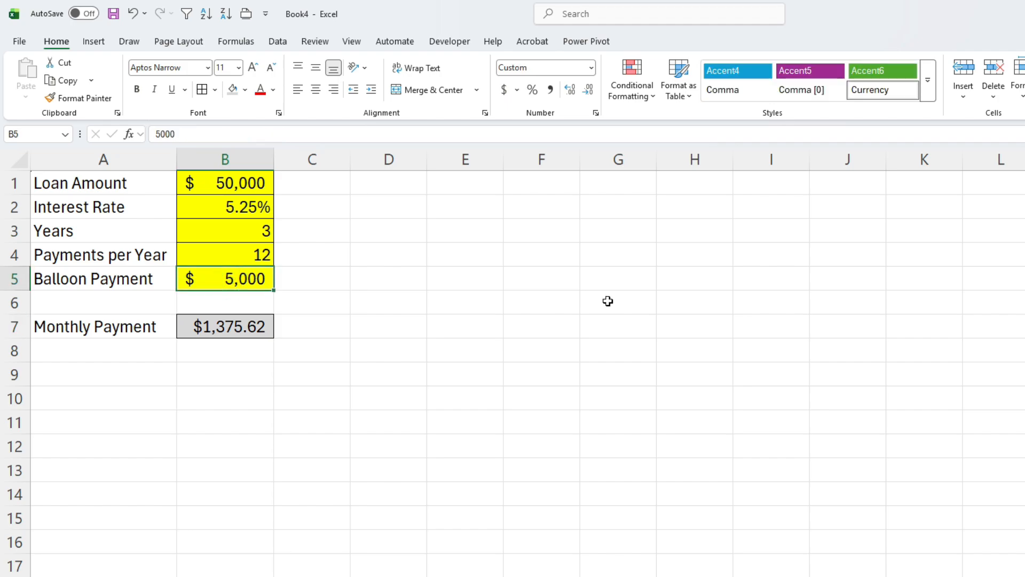
pyautogui.write('6000')
pyautogui.press('Return')
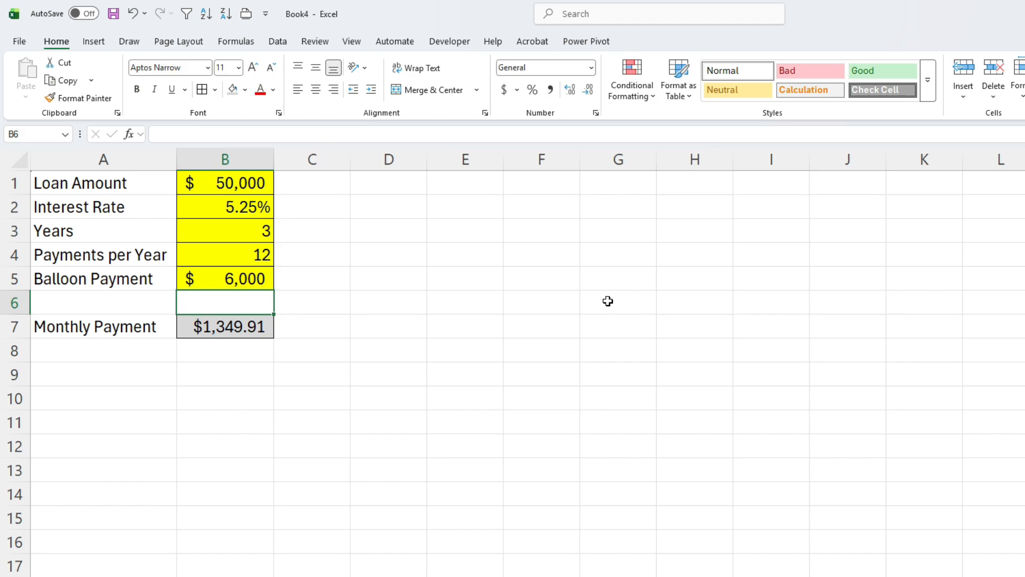
pyautogui.press('Up')
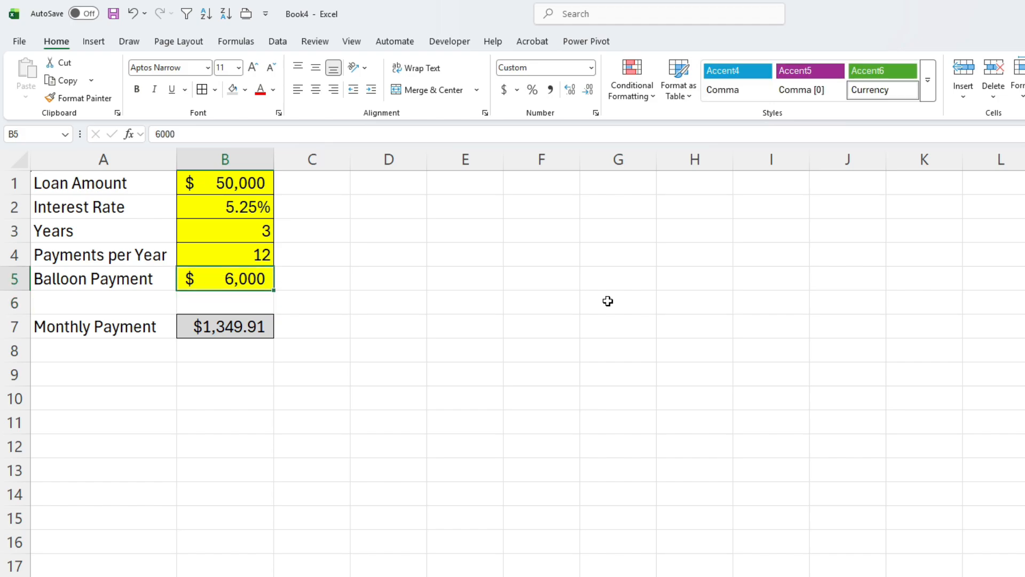
pyautogui.write('10000')
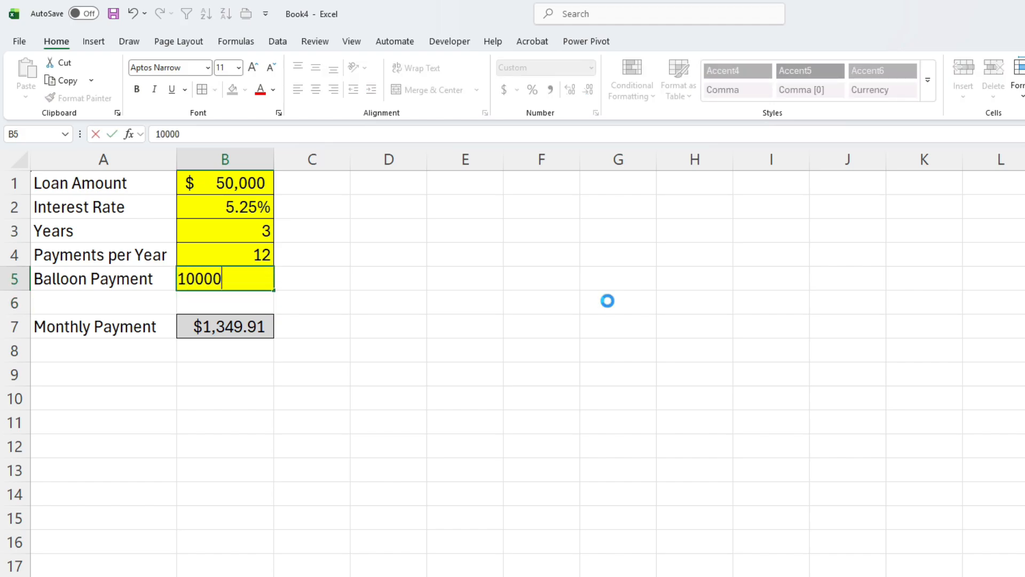
pyautogui.press('Return')
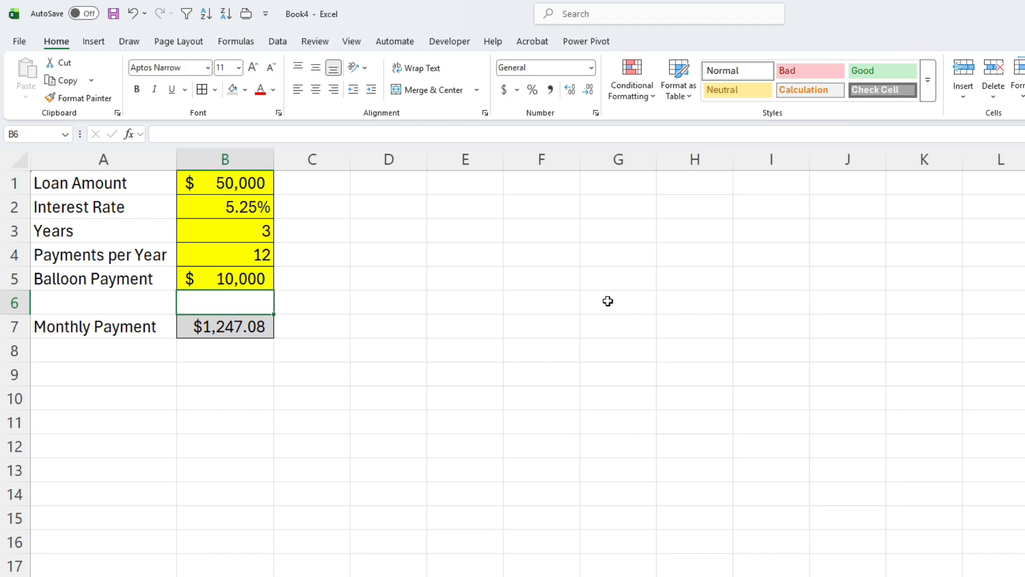
# - Start a Goal Seek what-if analysis with the monthly payment in B7 as the set cell
pyautogui.click(247, 278)
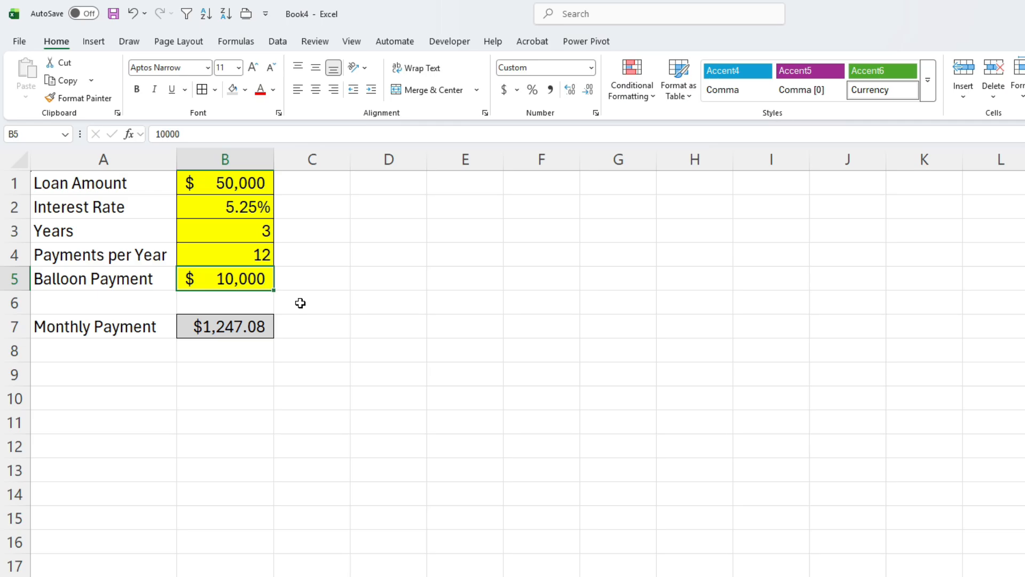
pyautogui.click(282, 45)
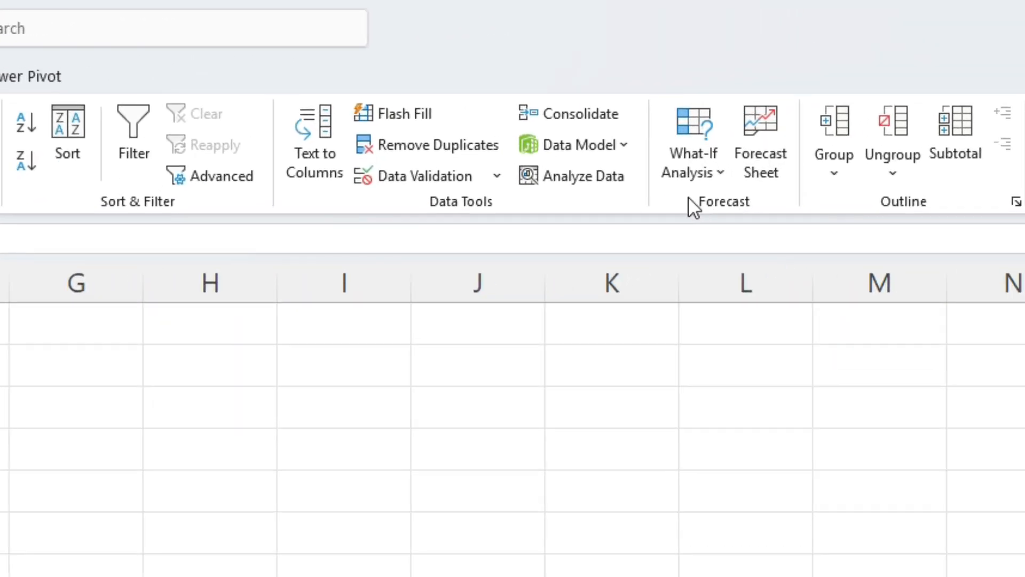
pyautogui.click(690, 168)
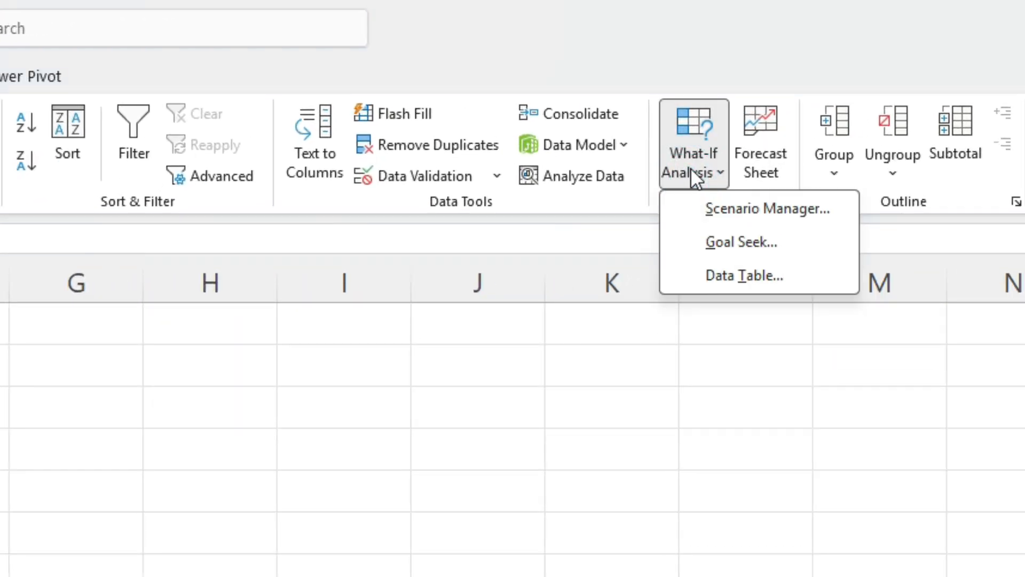
pyautogui.click(729, 240)
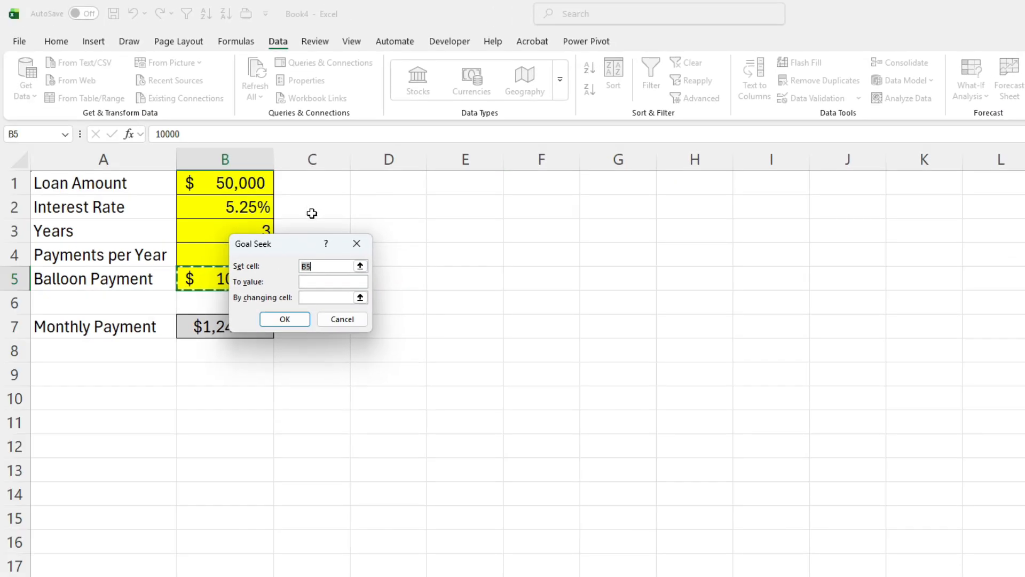
pyautogui.moveTo(281, 246); pyautogui.dragTo(360, 245)
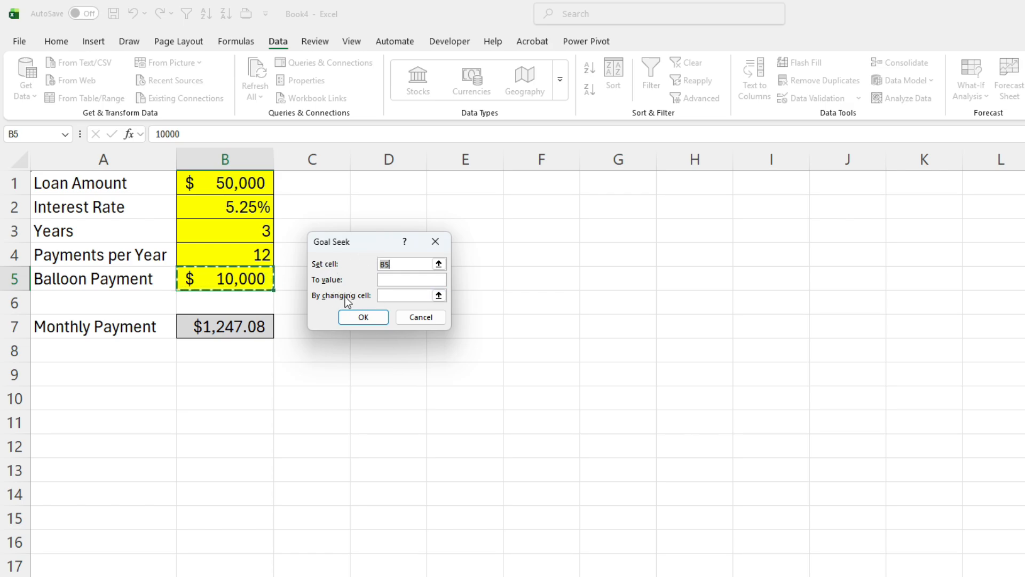
pyautogui.click(439, 264)
pyautogui.click(259, 326)
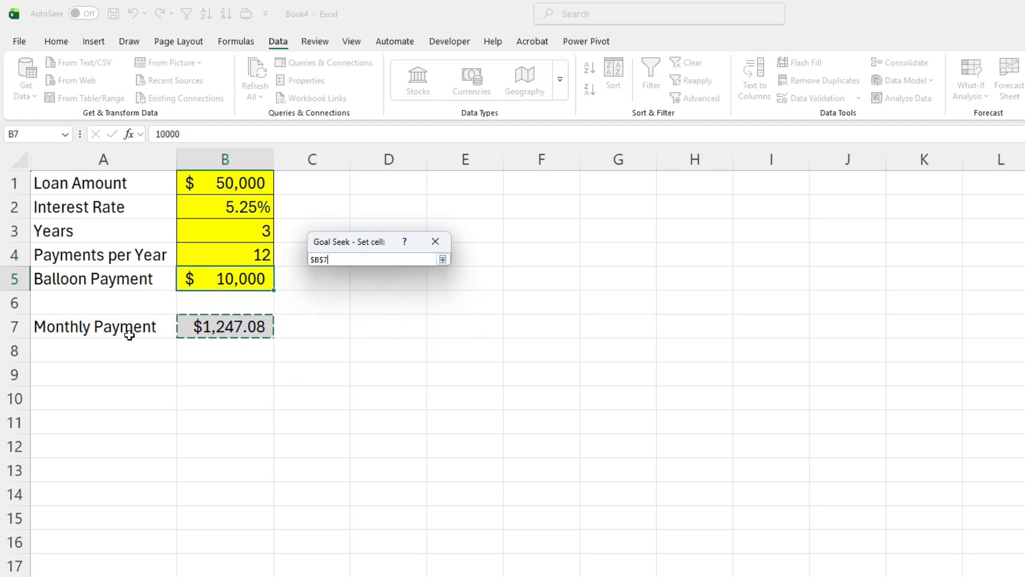
pyautogui.press('Return')
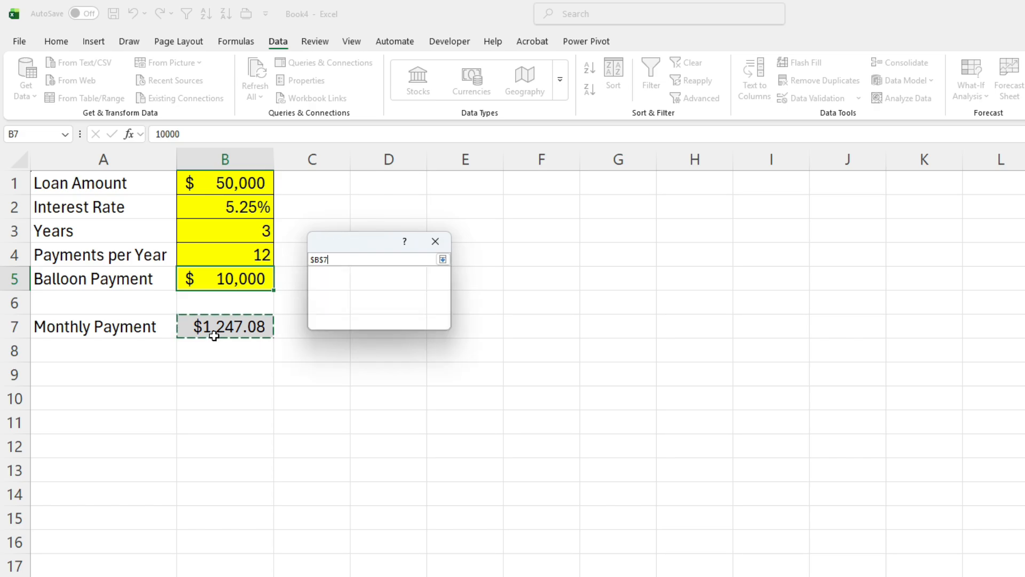
# - Set the Goal Seek target value to 1000 by changing balloon payment cell B5, run it and accept the solution
pyautogui.click(387, 277)
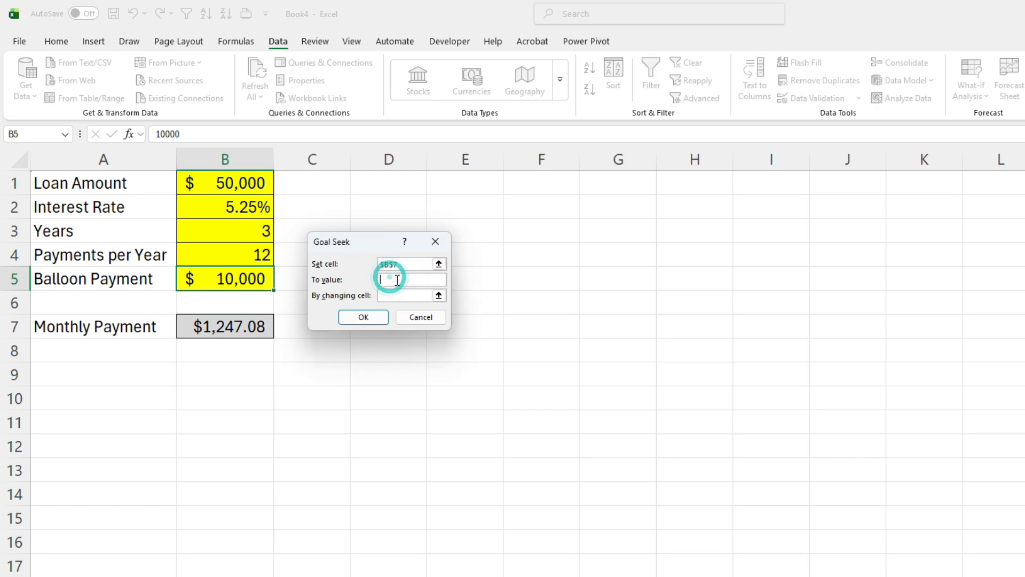
pyautogui.write('1000')
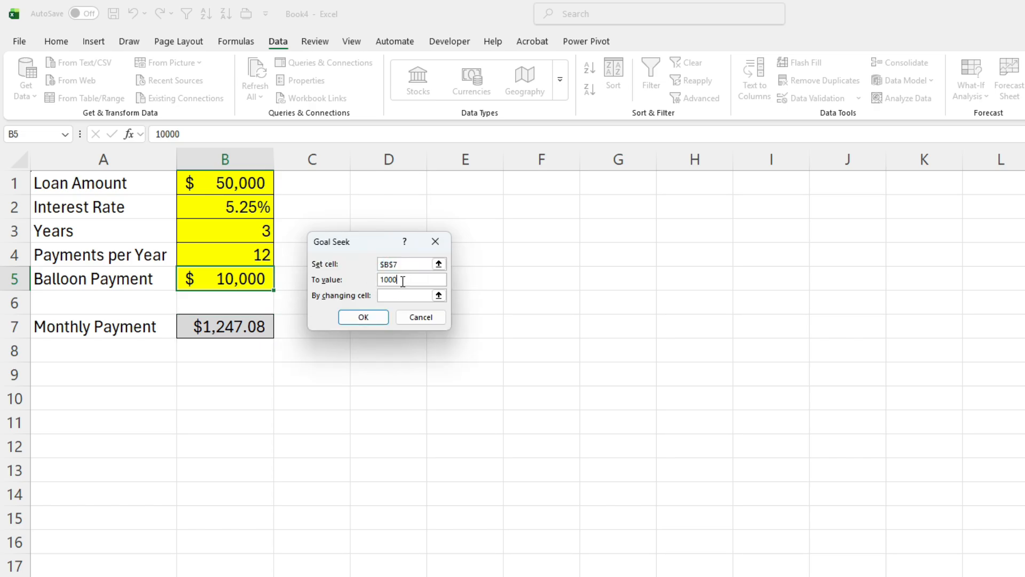
pyautogui.click(438, 296)
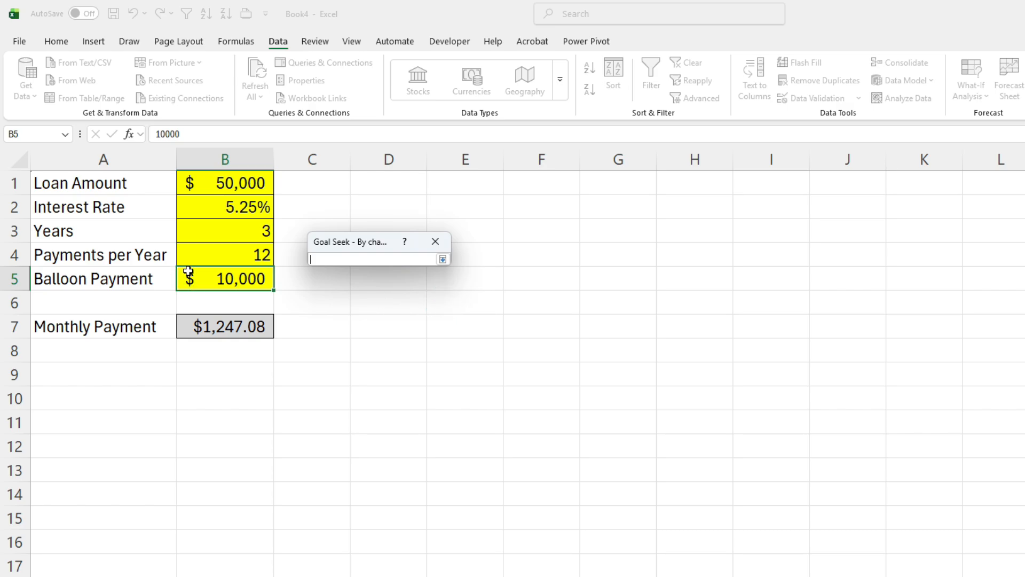
pyautogui.click(206, 273)
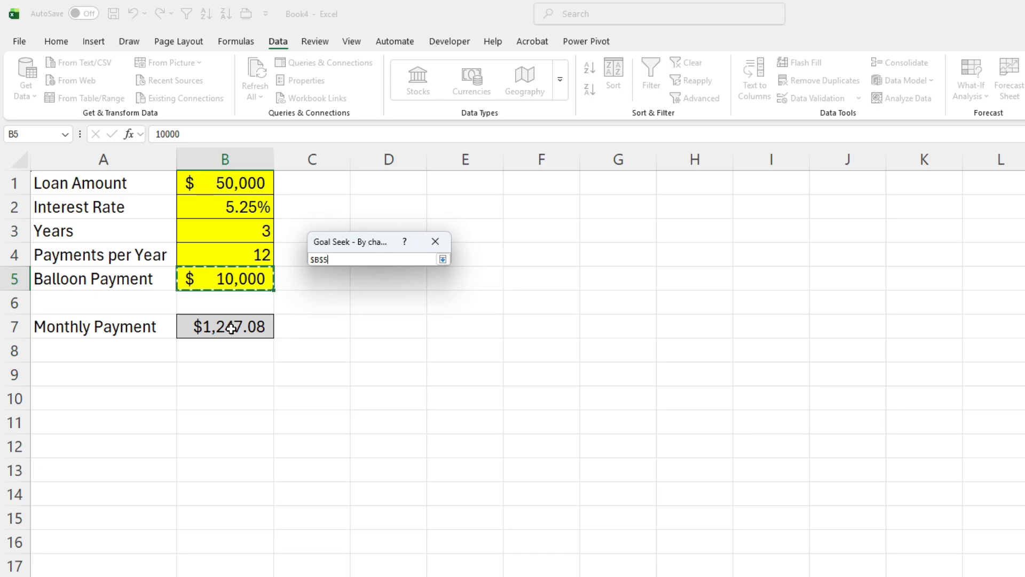
pyautogui.press('Return')
pyautogui.click(380, 321)
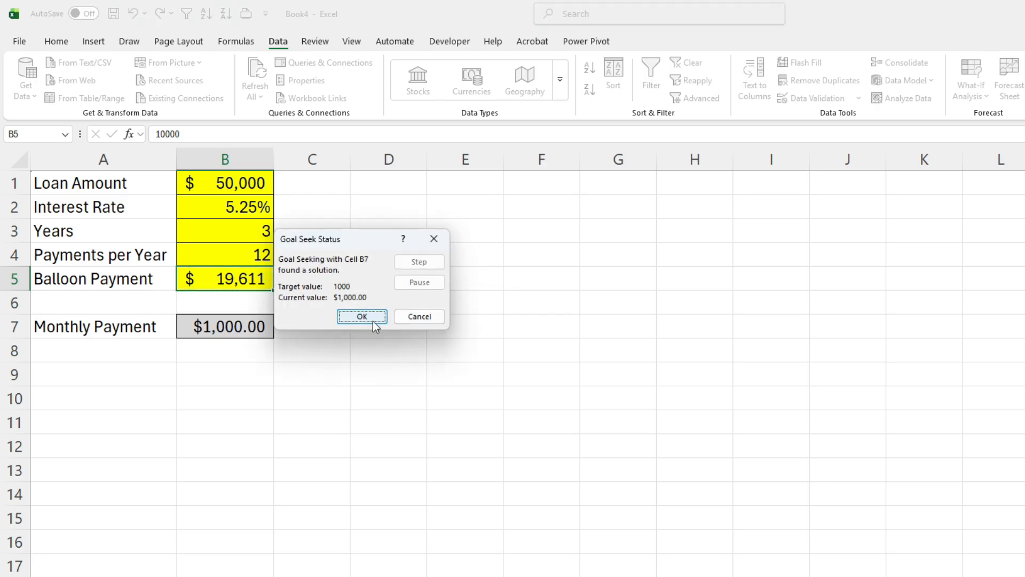
pyautogui.click(372, 322)
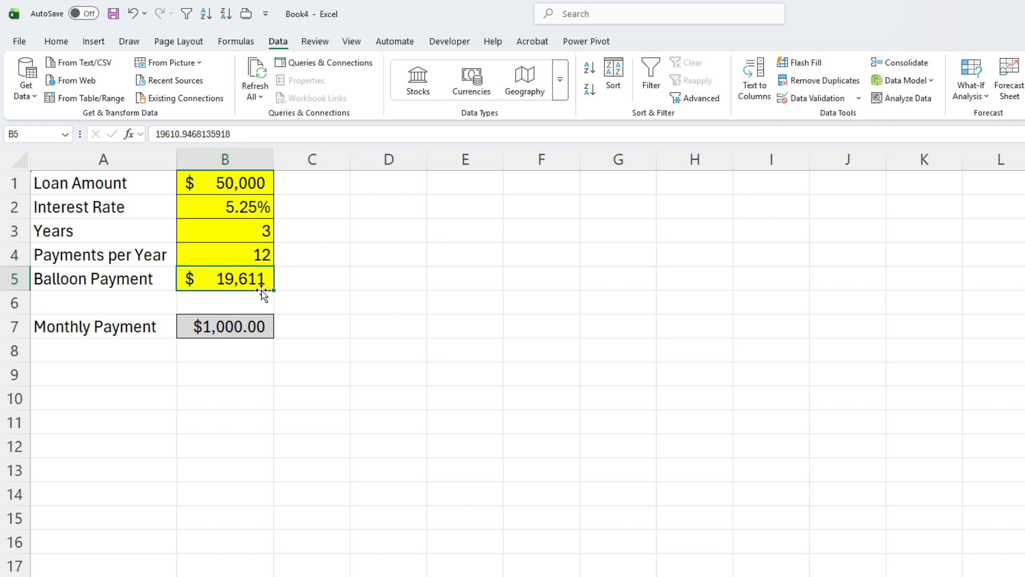
# - Set the balloon payment in B5 to 20000
pyautogui.click(259, 321)
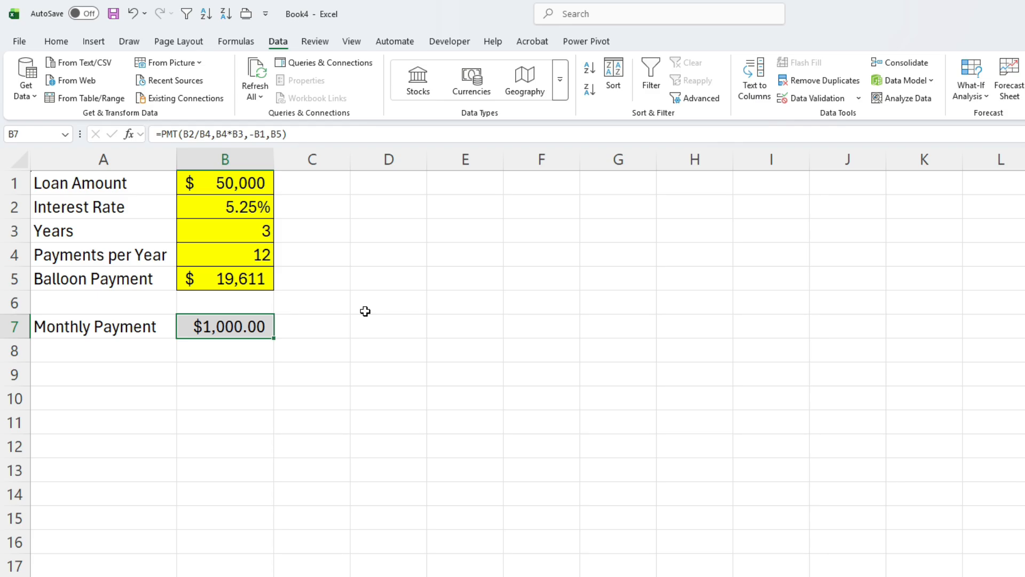
pyautogui.click(248, 281)
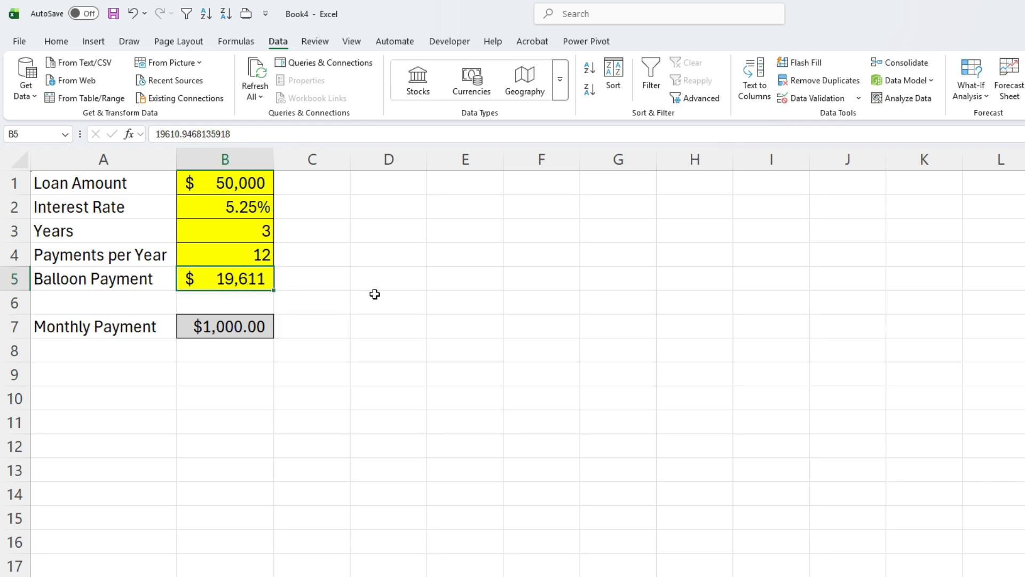
pyautogui.write('20000')
pyautogui.press('Return')
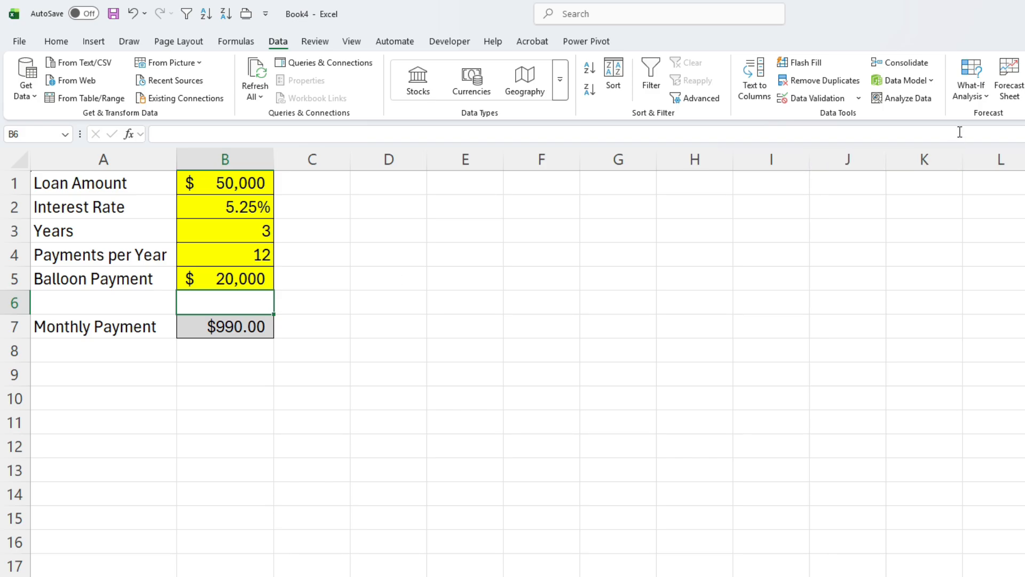
# - Run Goal Seek again to bring the monthly payment in B7 to 1000 by changing B5, and keep the solution
pyautogui.click(970, 94)
pyautogui.click(996, 136)
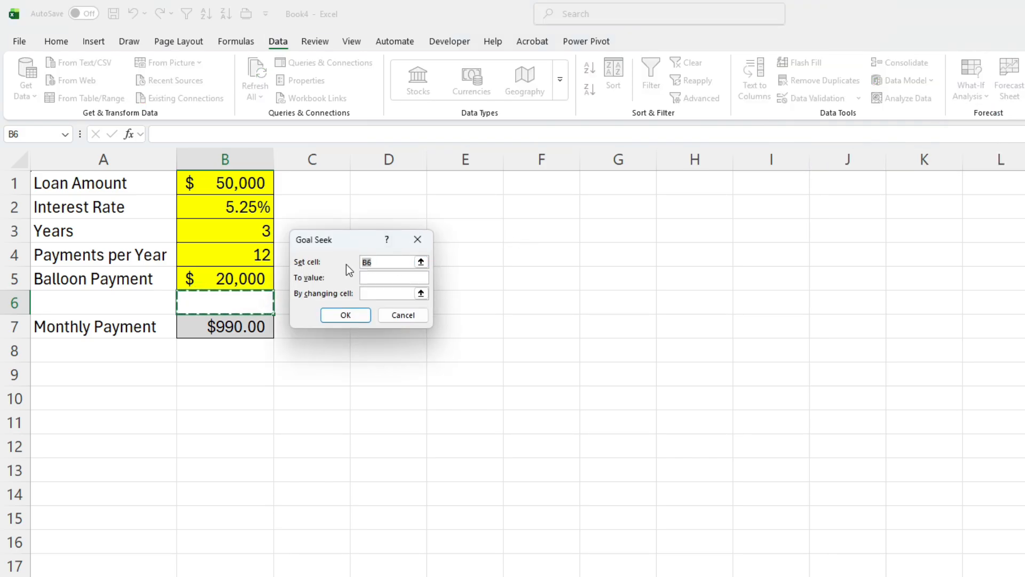
pyautogui.click(221, 323)
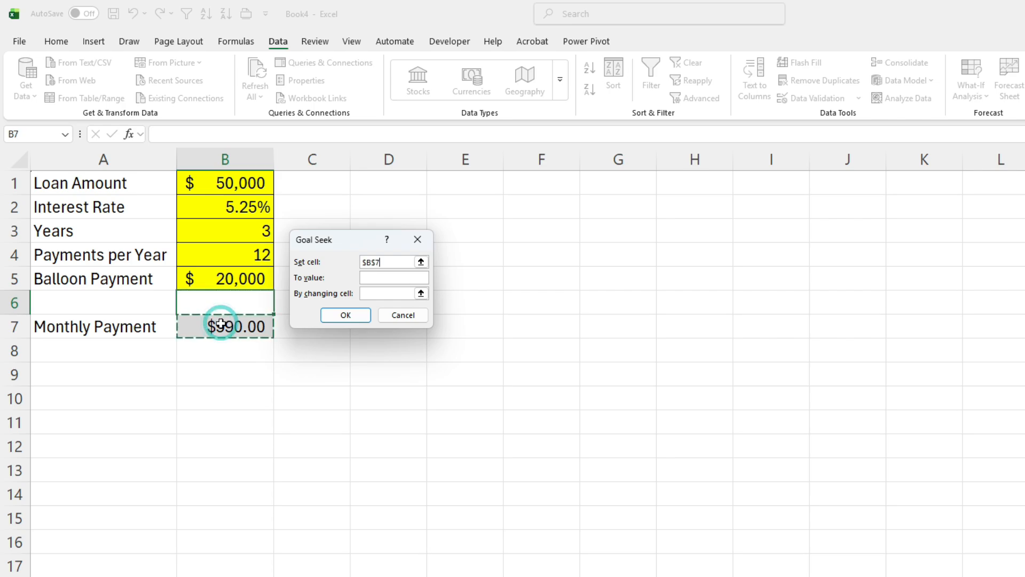
pyautogui.click(367, 276)
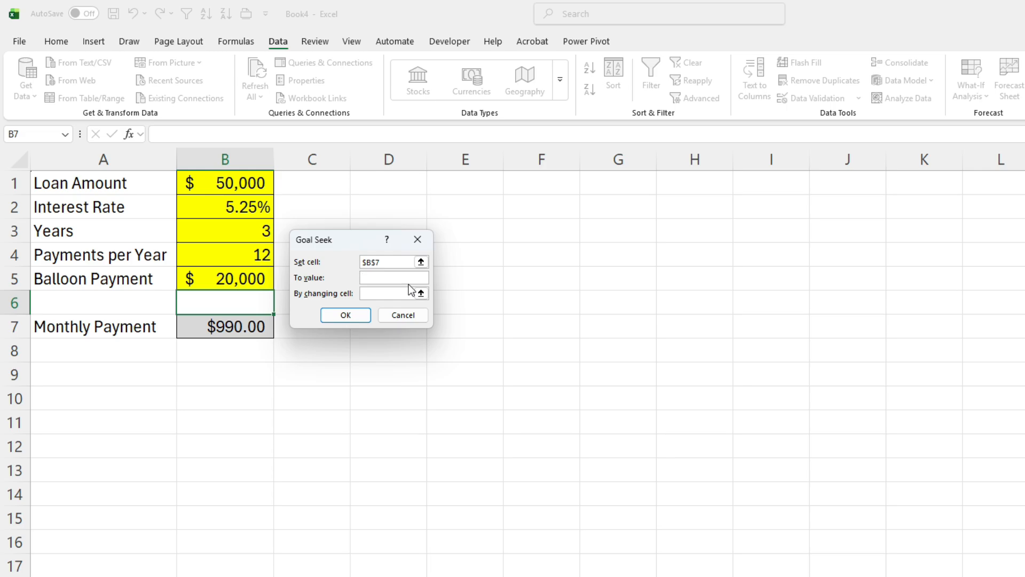
pyautogui.write('1000')
pyautogui.click(421, 293)
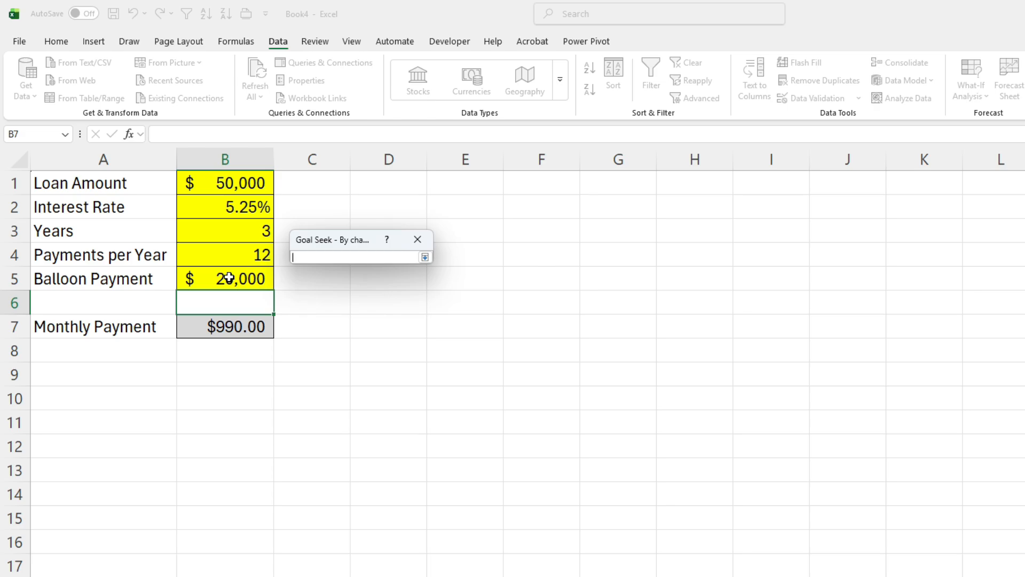
pyautogui.click(229, 278)
pyautogui.press('Return')
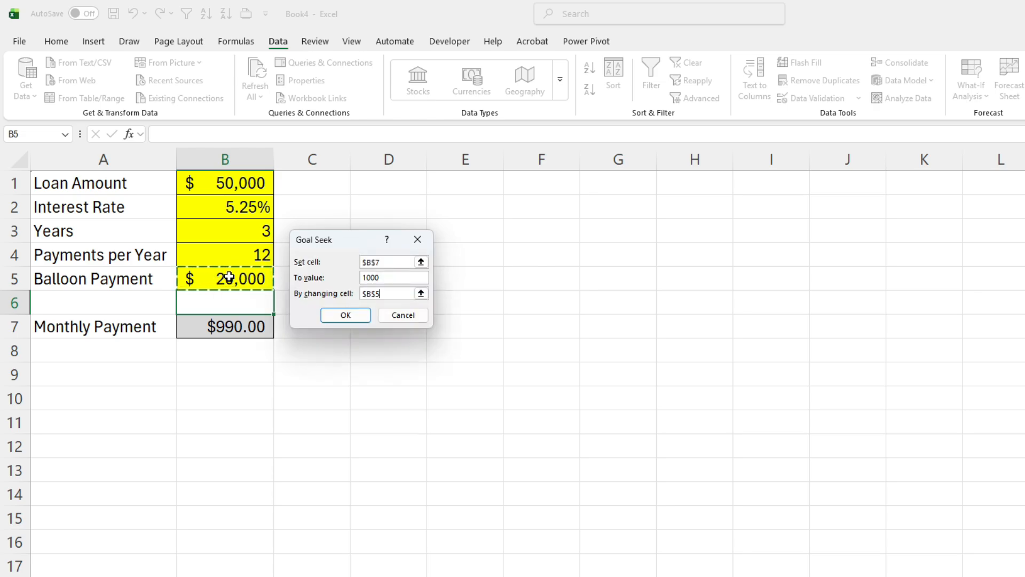
pyautogui.click(346, 312)
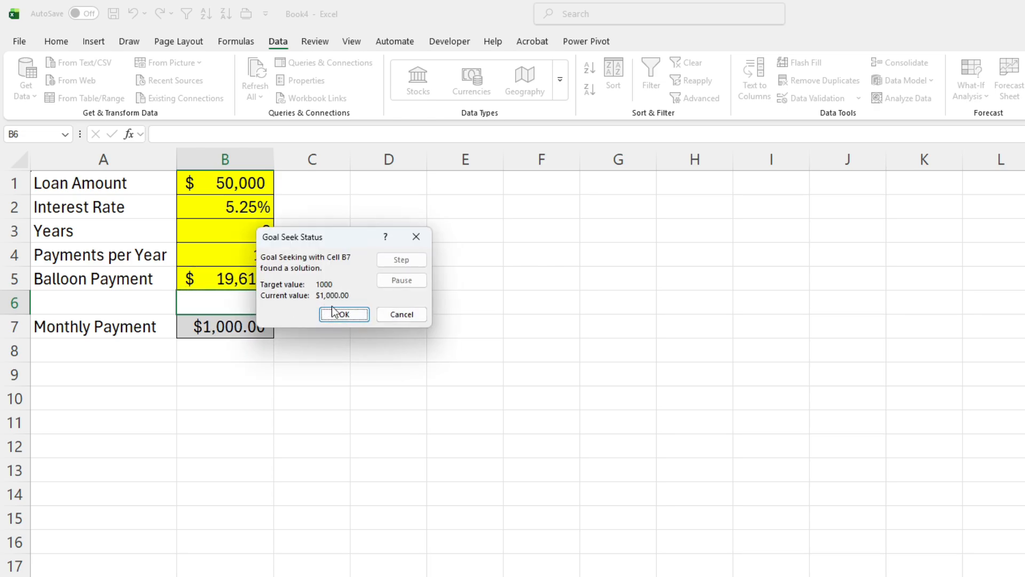
pyautogui.click(345, 315)
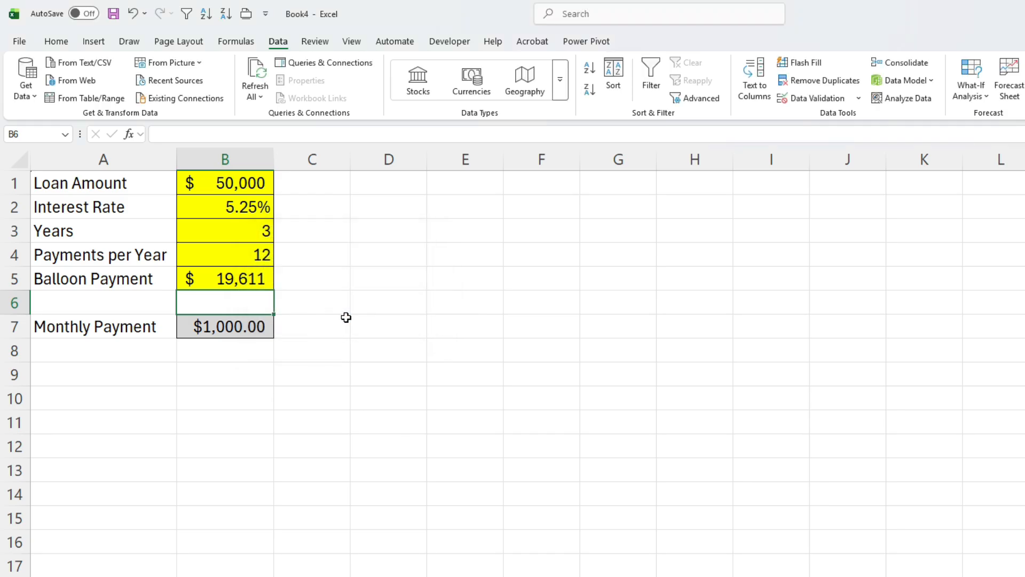